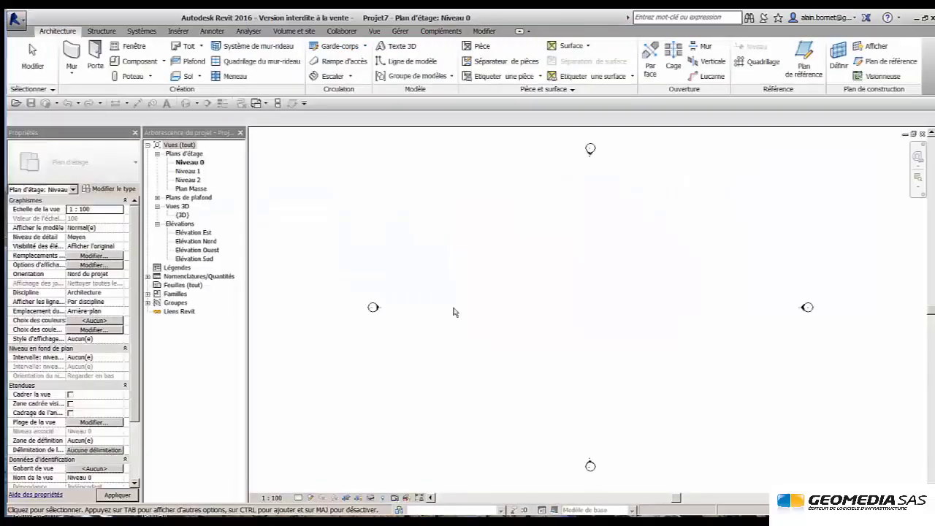
- Draw a horizontal wall 15 m long on Niveau 0 using the wall type Générique - Ext. 300 mm 2
{"action": "left_click", "coordinate": [71, 49]}
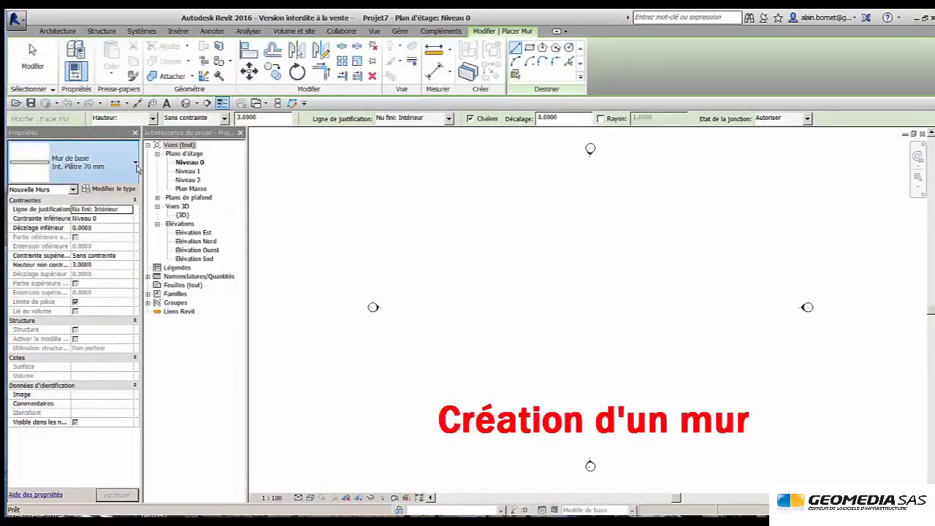
{"action": "left_click", "coordinate": [136, 164]}
{"action": "scroll", "coordinate": [106, 257], "scroll_direction": "up", "scroll_amount": 2}
{"action": "scroll", "coordinate": [106, 259], "scroll_direction": "up", "scroll_amount": 4}
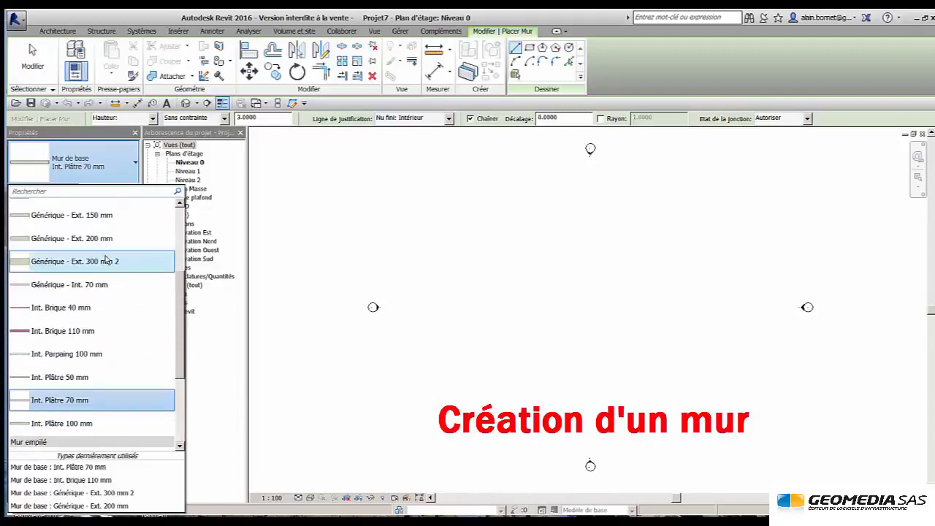
{"action": "left_click", "coordinate": [109, 294]}
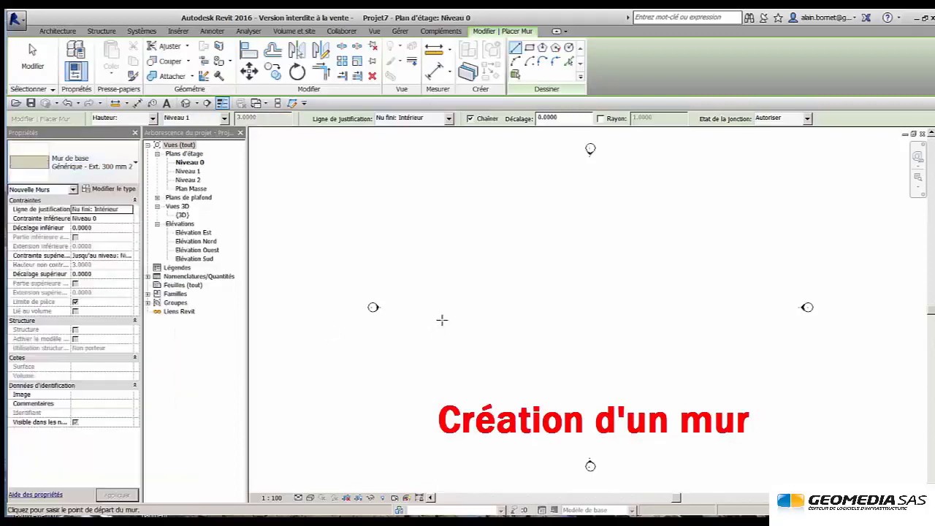
{"action": "left_click", "coordinate": [490, 307]}
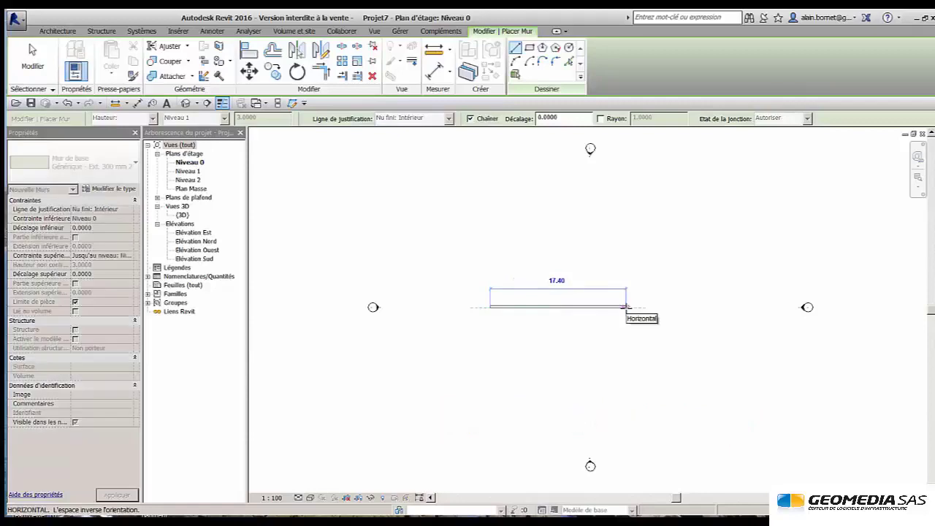
{"action": "type", "text": "15"}
{"action": "key", "text": "Return"}
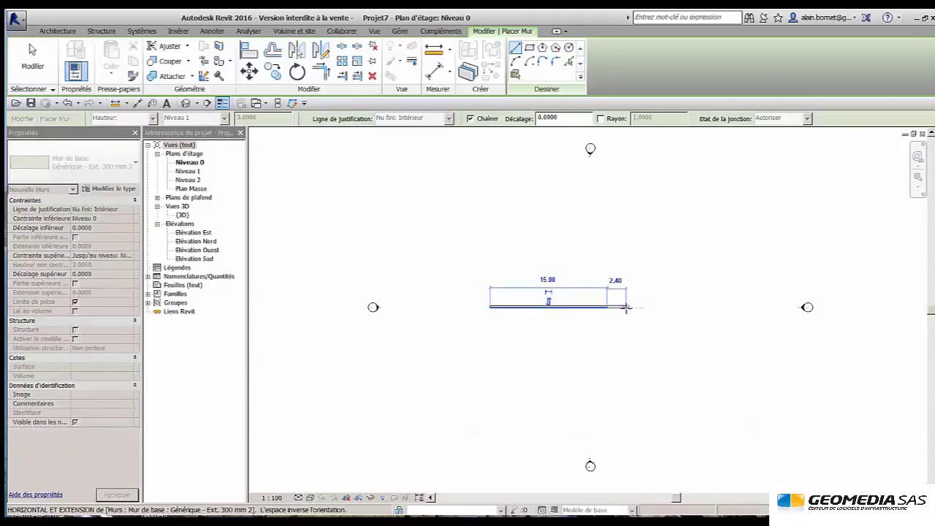
- Continue from the wall's right end with a 180° tangent arc wall curving downward, and end the wall chain
{"action": "left_click", "coordinate": [516, 62]}
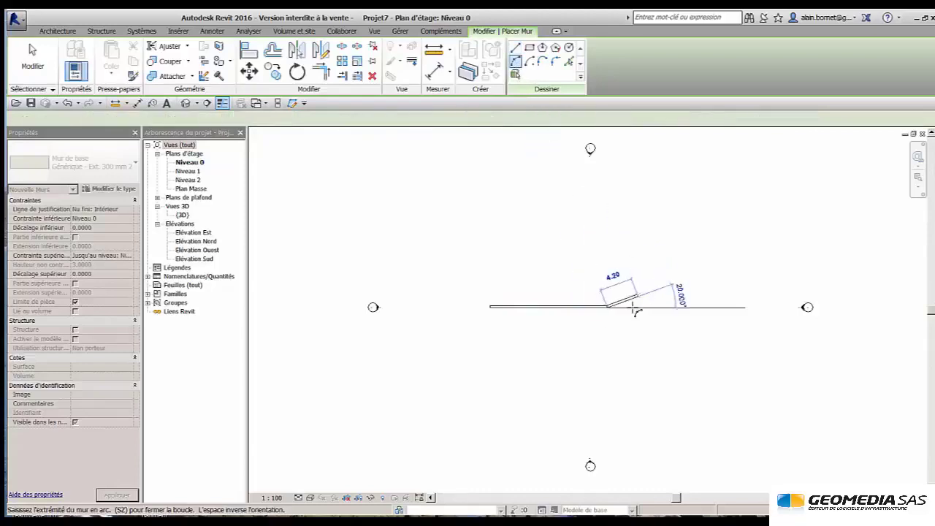
{"action": "left_click", "coordinate": [605, 347]}
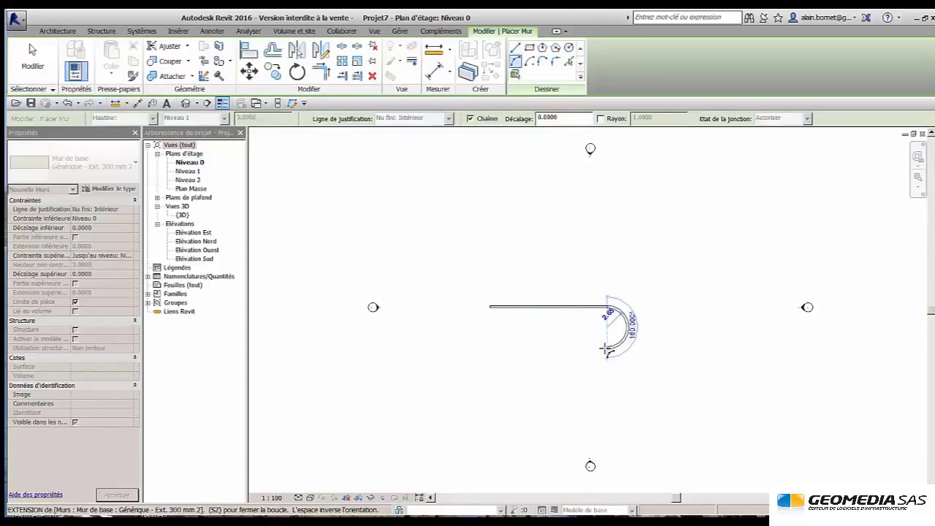
{"action": "left_click", "coordinate": [605, 348]}
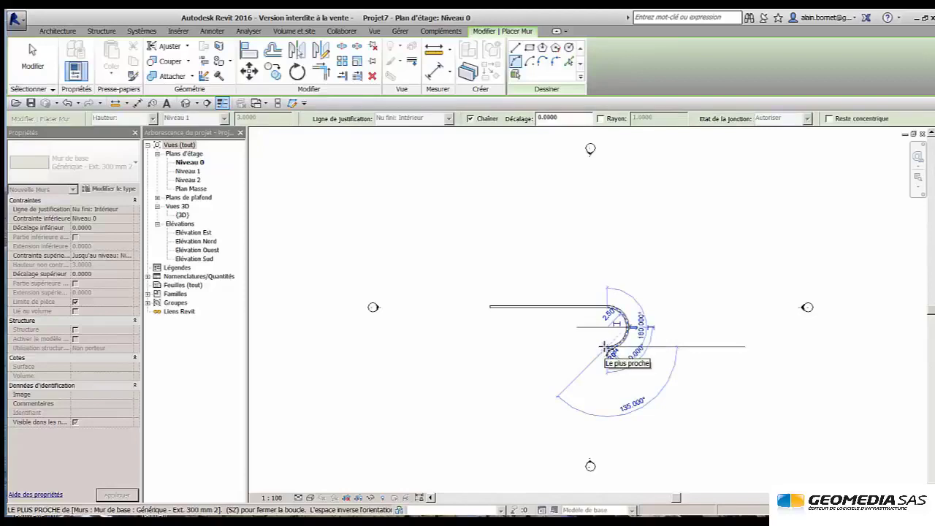
{"action": "key", "text": "Escape"}
{"action": "key", "text": "Escape"}
{"action": "scroll", "coordinate": [585, 301], "scroll_direction": "up", "scroll_amount": 3}
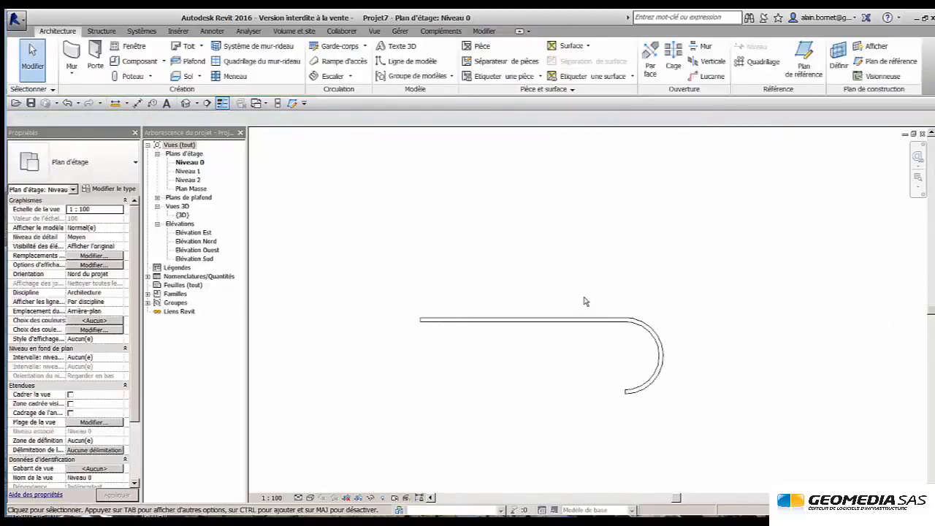
{"action": "scroll", "coordinate": [585, 301], "scroll_direction": "up", "scroll_amount": 1}
- Draw a vertical wall about 8.2 m long crossing the straight horizontal wall
{"action": "left_click", "coordinate": [80, 63]}
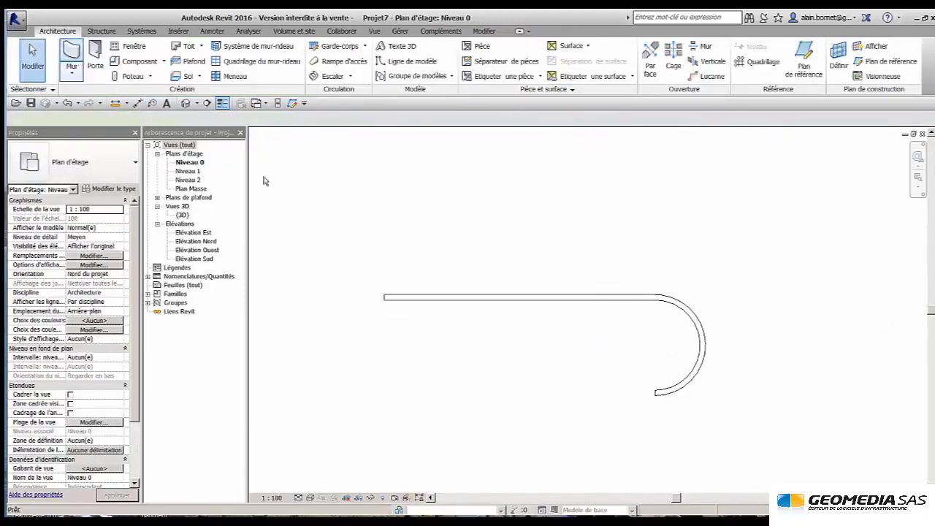
{"action": "left_click", "coordinate": [495, 232]}
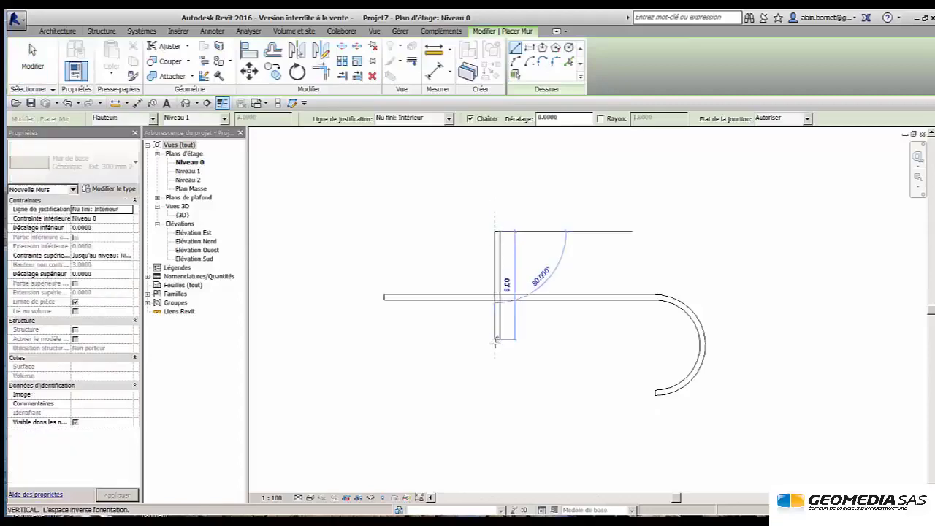
{"action": "left_click", "coordinate": [496, 379]}
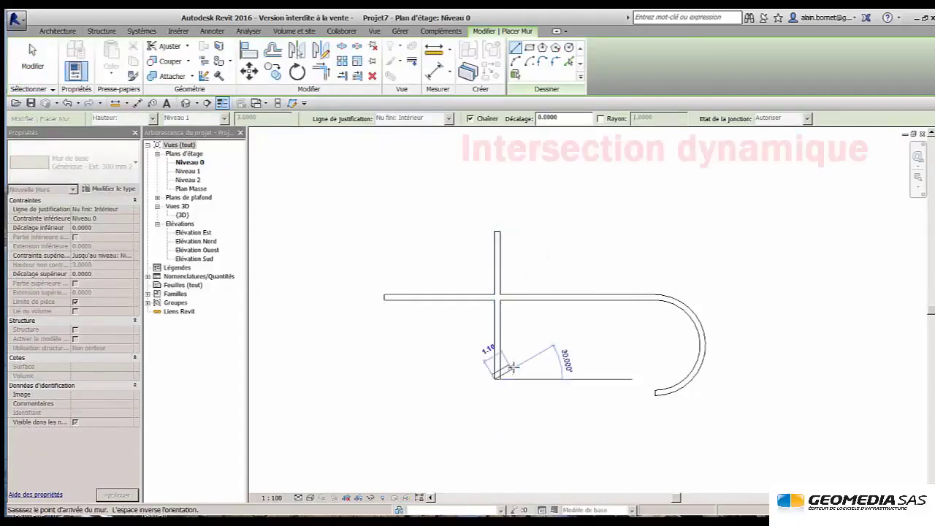
{"action": "key", "text": "Escape"}
{"action": "key", "text": "Escape"}
{"action": "scroll", "coordinate": [529, 341], "scroll_direction": "up", "scroll_amount": 1}
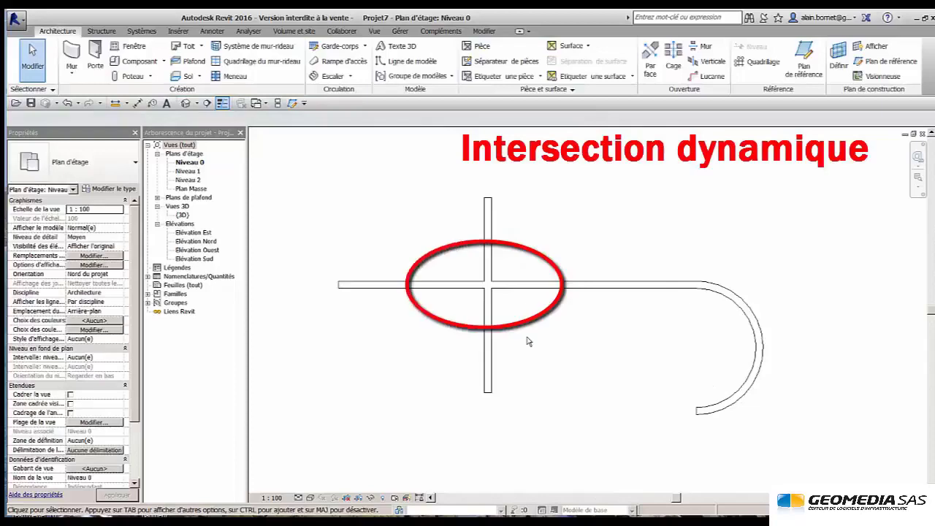
- Move the curved wall to the right so that the connected straight wall stretches with it
{"action": "left_click", "coordinate": [762, 322]}
{"action": "left_click_drag", "start_coordinate": [772, 321], "coordinate": [833, 322]}
{"action": "left_click", "coordinate": [704, 336]}
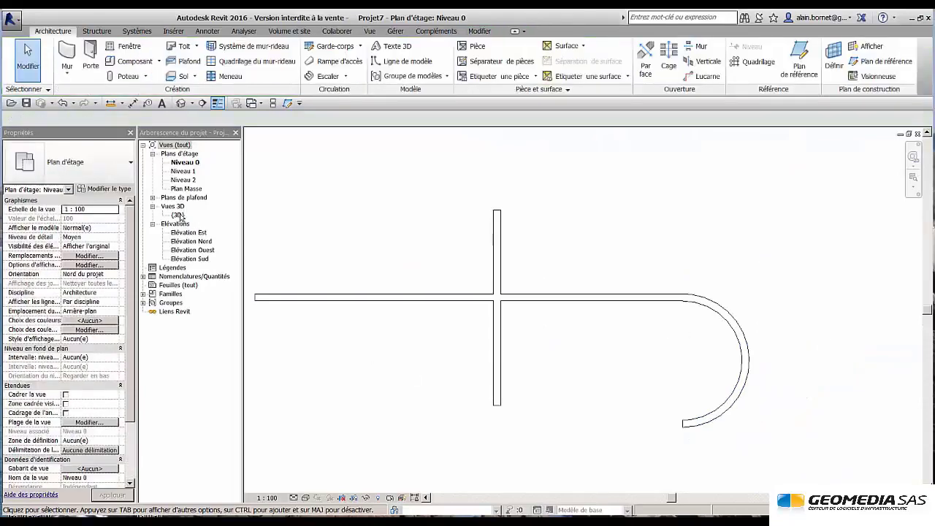
- Show the 3D view beside the Niveau 0 plan and move the vertical wall to the left along the horizontal wall
{"action": "double_click", "coordinate": [179, 216]}
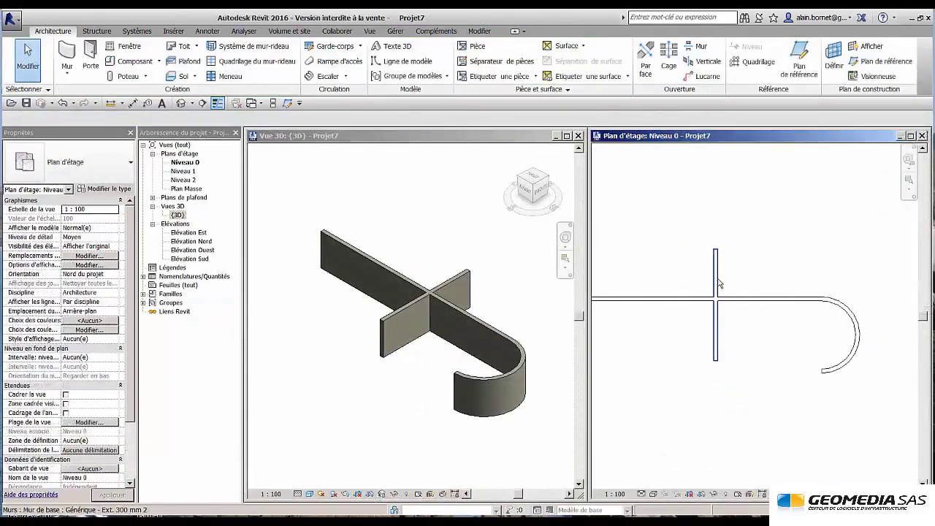
{"action": "left_click", "coordinate": [716, 285]}
{"action": "left_click_drag", "start_coordinate": [717, 286], "coordinate": [680, 289]}
{"action": "left_click", "coordinate": [730, 272]}
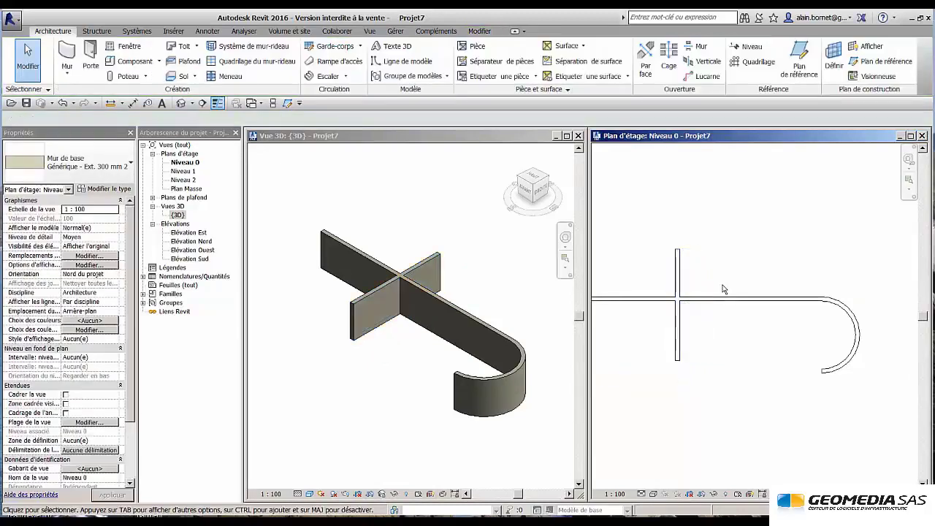
- Draw a vertical model line from the wall intersection upward past the upper end of the vertical wall
{"action": "scroll", "coordinate": [747, 298], "scroll_direction": "up", "scroll_amount": 3}
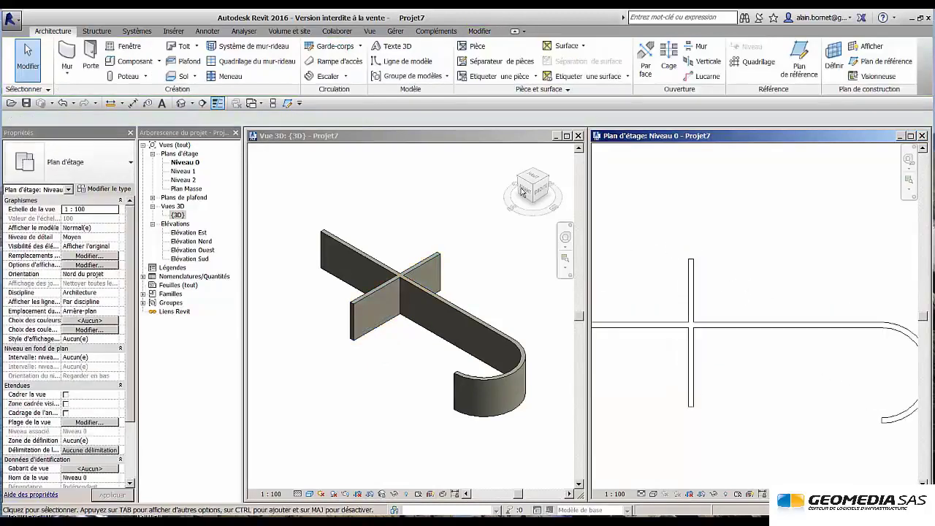
{"action": "left_click", "coordinate": [406, 61]}
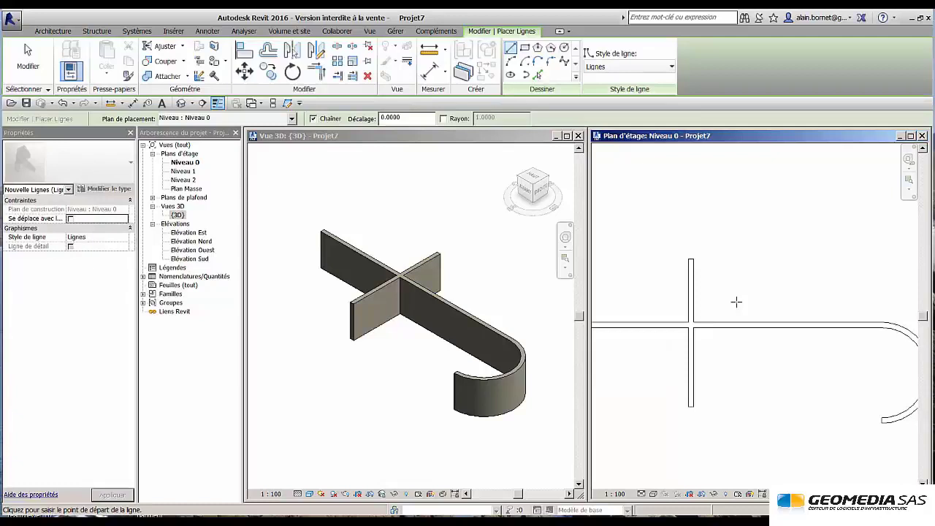
{"action": "left_click", "coordinate": [694, 322]}
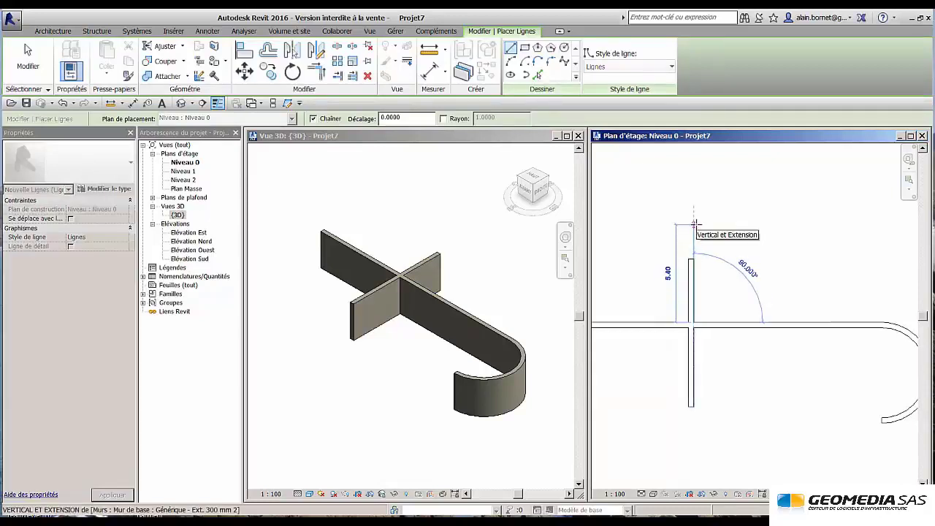
{"action": "left_click", "coordinate": [695, 232]}
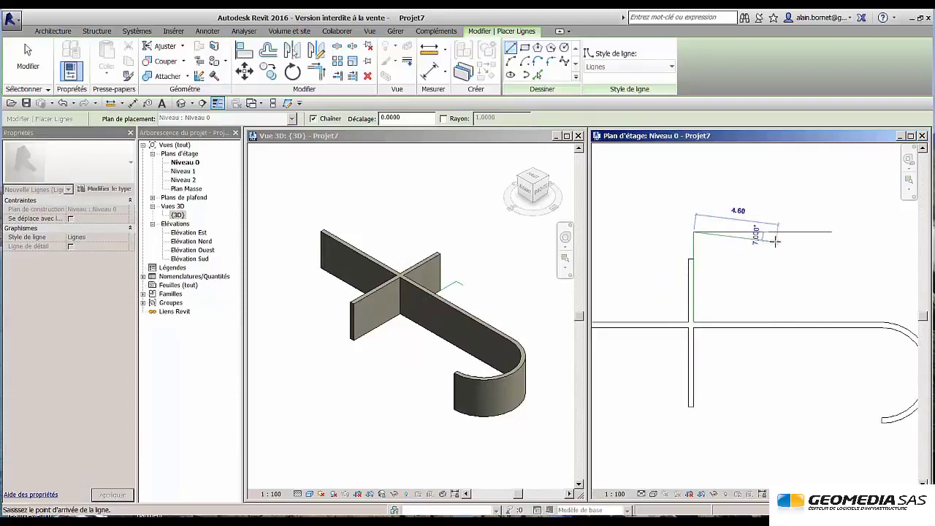
{"action": "key", "text": "Escape"}
{"action": "key", "text": "Escape"}
- Extend the vertical wall's upper end to the end of the model line
{"action": "left_click", "coordinate": [691, 282]}
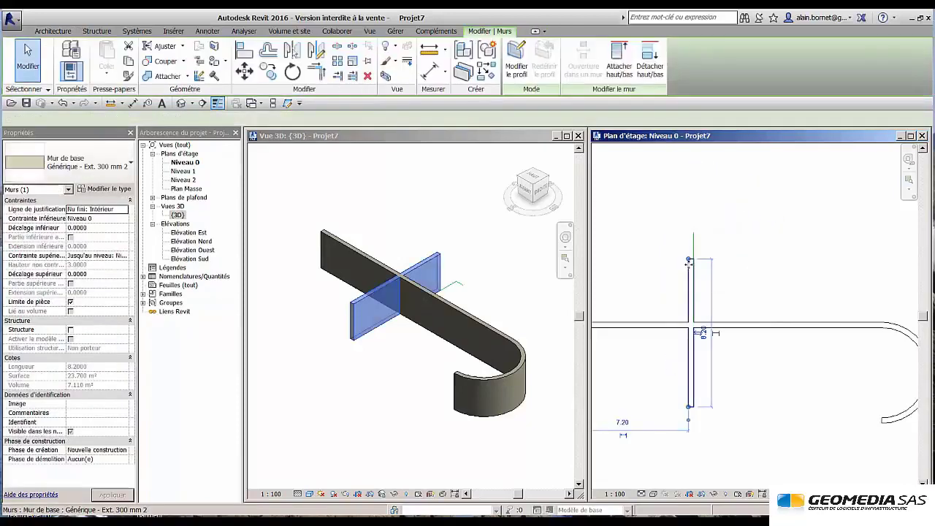
{"action": "left_click_drag", "start_coordinate": [689, 260], "coordinate": [691, 232]}
{"action": "left_click", "coordinate": [734, 272]}
{"action": "scroll", "coordinate": [735, 271], "scroll_direction": "down", "scroll_amount": 2}
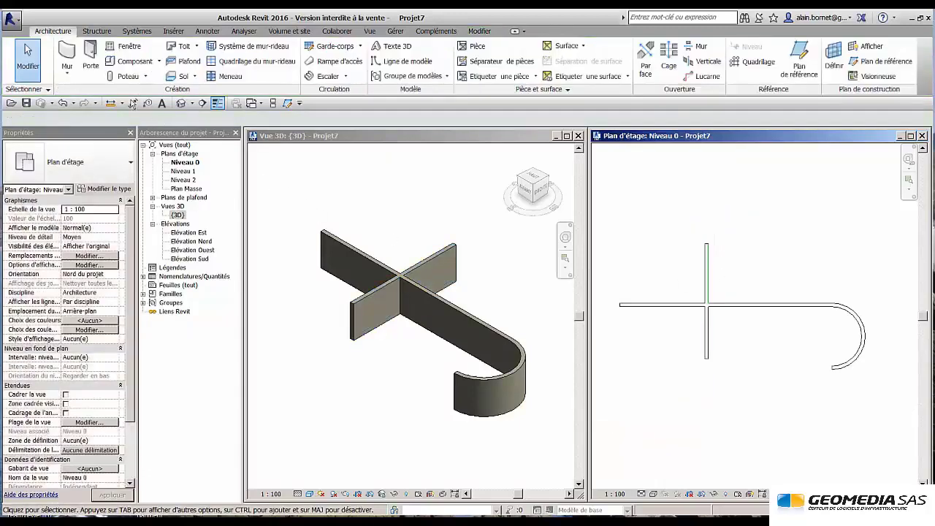
- Place two Entrée - 02 doors, 0.93m x 2.10m, in the vertical wall, one below and one above the intersection
{"action": "left_click", "coordinate": [91, 57]}
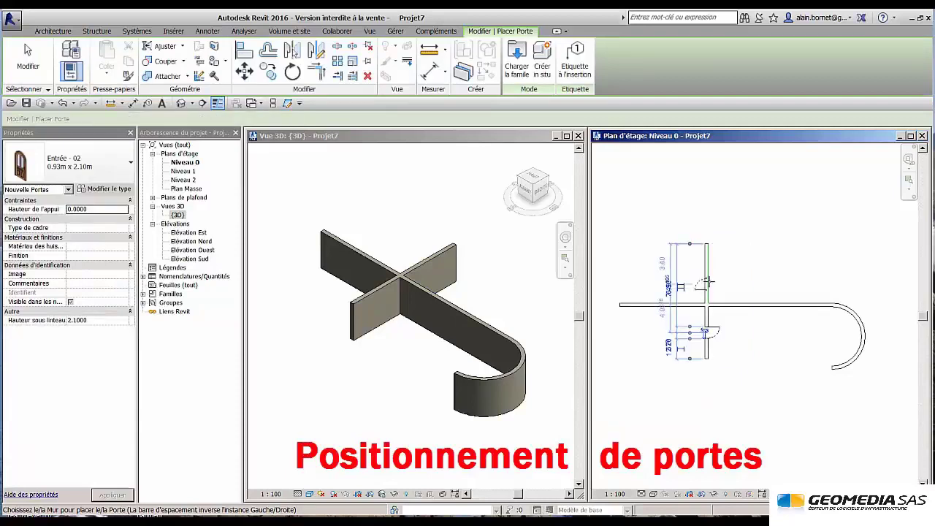
{"action": "left_click", "coordinate": [707, 332]}
{"action": "left_click", "coordinate": [706, 277]}
{"action": "key", "text": "Escape"}
{"action": "key", "text": "Escape"}
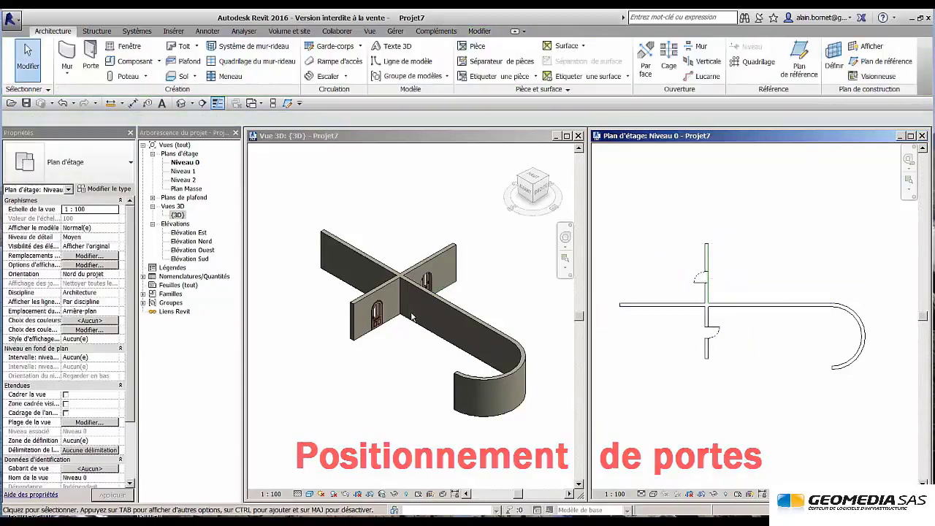
- Inspect the doors in 3D, and shift the lower door slightly along its wall toward the intersection in the plan
{"action": "left_click", "coordinate": [391, 322]}
{"action": "scroll", "coordinate": [390, 321], "scroll_direction": "up", "scroll_amount": 6}
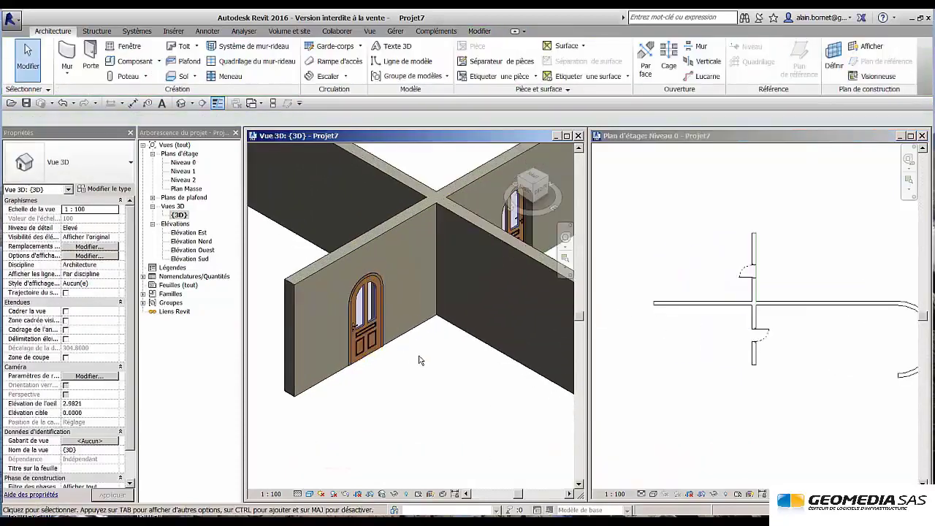
{"action": "left_click", "coordinate": [804, 364]}
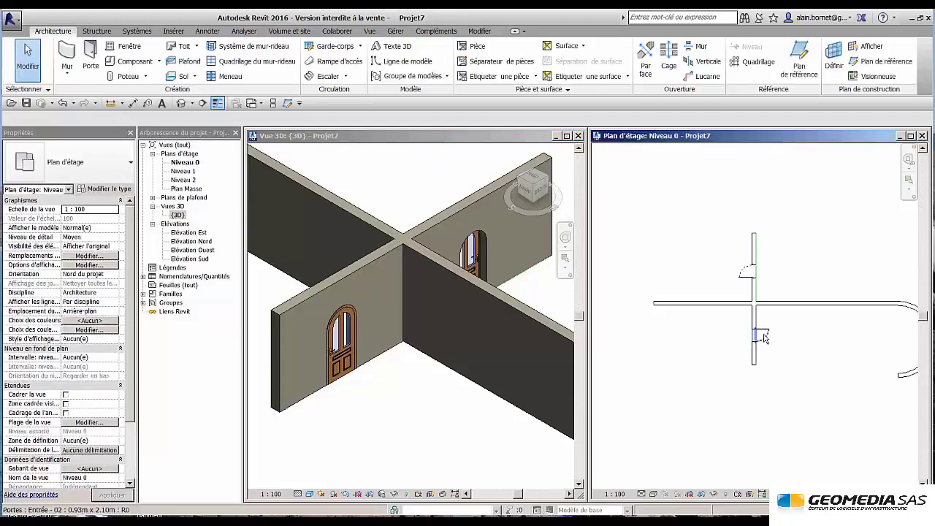
{"action": "left_click", "coordinate": [764, 338]}
{"action": "mouse_move", "coordinate": [763, 341]}
{"action": "left_mouse_down"}
{"action": "mouse_move", "coordinate": [765, 352]}
{"action": "mouse_move", "coordinate": [766, 338]}
{"action": "left_mouse_up"}
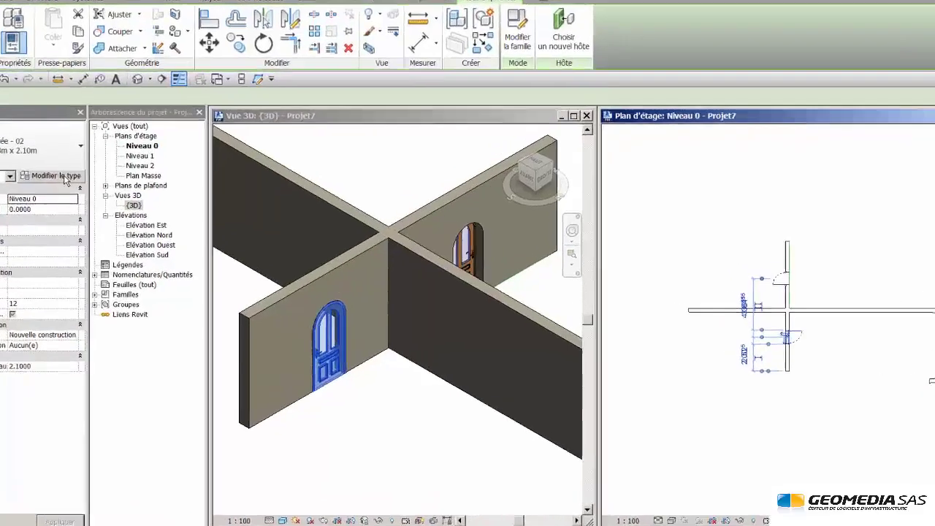
- Set the Largeur type parameter of the Entrée - 02 door to 1.5 and apply it
{"action": "left_click", "coordinate": [65, 178]}
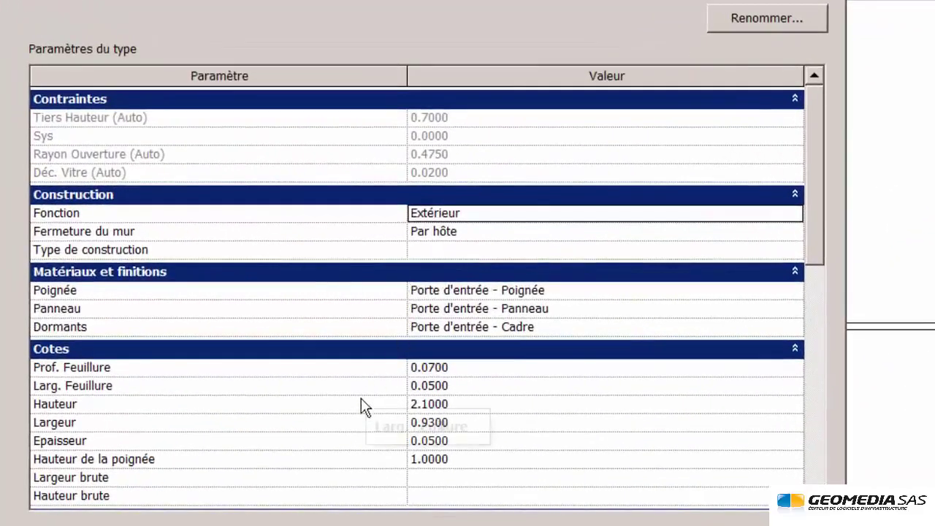
{"action": "left_click", "coordinate": [470, 423]}
{"action": "left_click", "coordinate": [471, 420]}
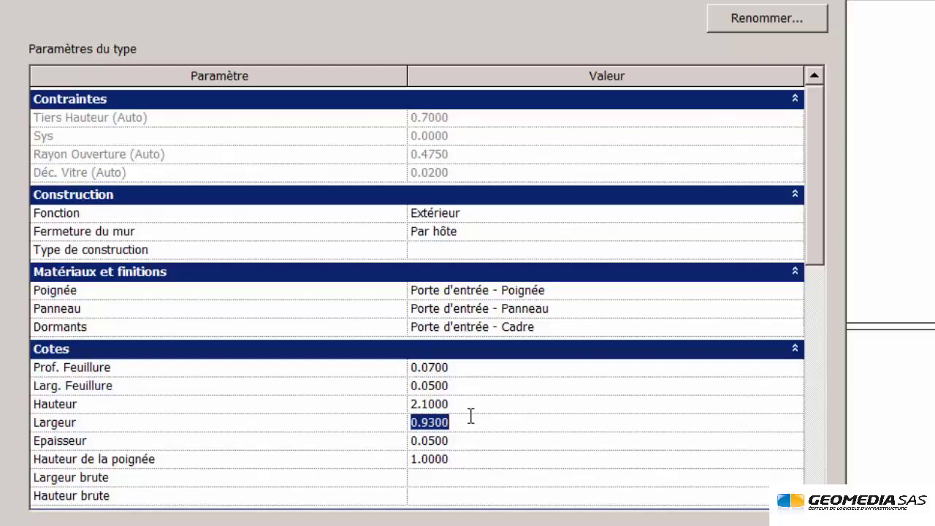
{"action": "type", "text": "1.5"}
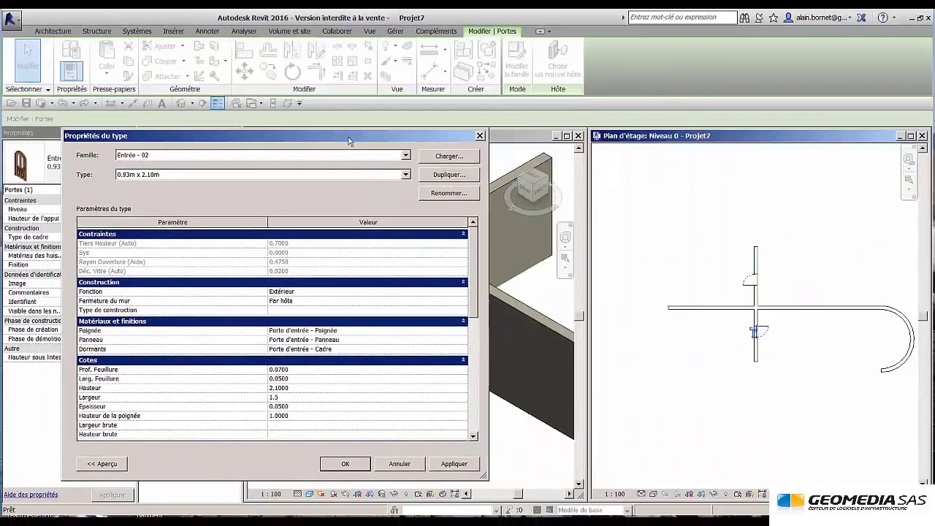
{"action": "left_click_drag", "start_coordinate": [350, 141], "coordinate": [180, 135]}
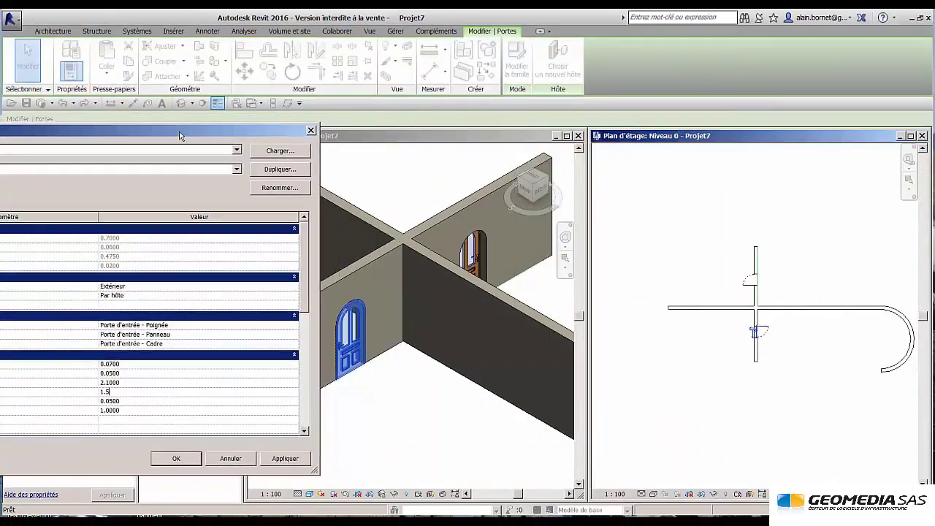
{"action": "left_click", "coordinate": [284, 459]}
{"action": "left_click", "coordinate": [186, 460]}
{"action": "left_click", "coordinate": [383, 426]}
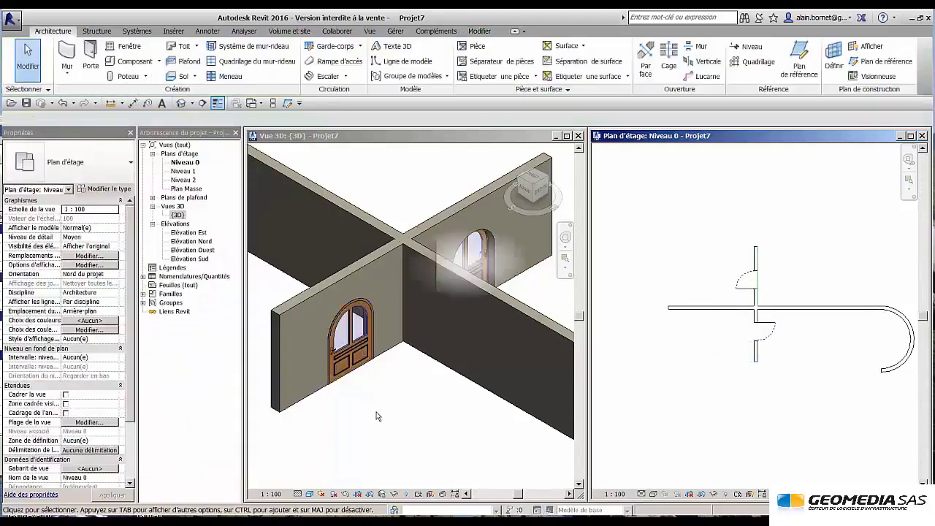
- Place two PF 2 Vantaux droits windows (pour plan intérieur), 1.20m x 2.15m, in the horizontal wall, one on each side of the intersection
{"action": "scroll", "coordinate": [359, 355], "scroll_direction": "down", "scroll_amount": 5}
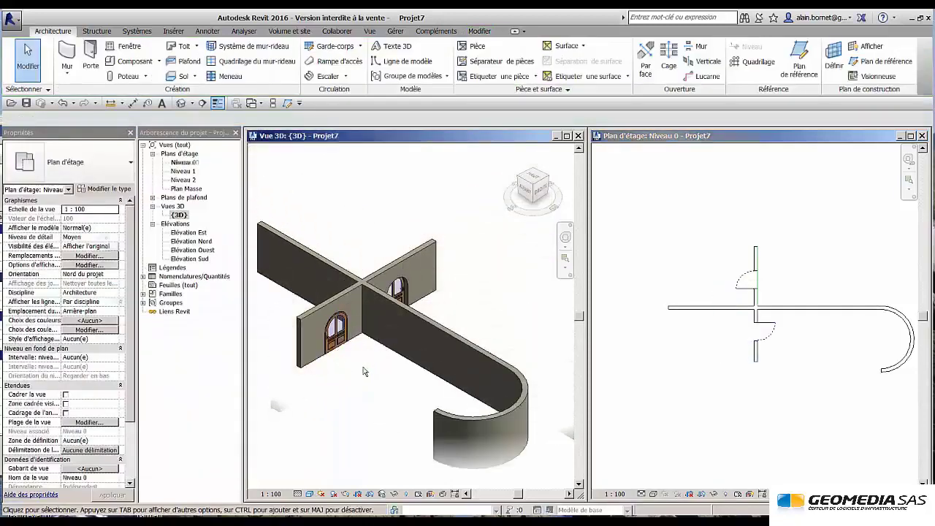
{"action": "left_click", "coordinate": [126, 46]}
{"action": "left_click", "coordinate": [129, 165]}
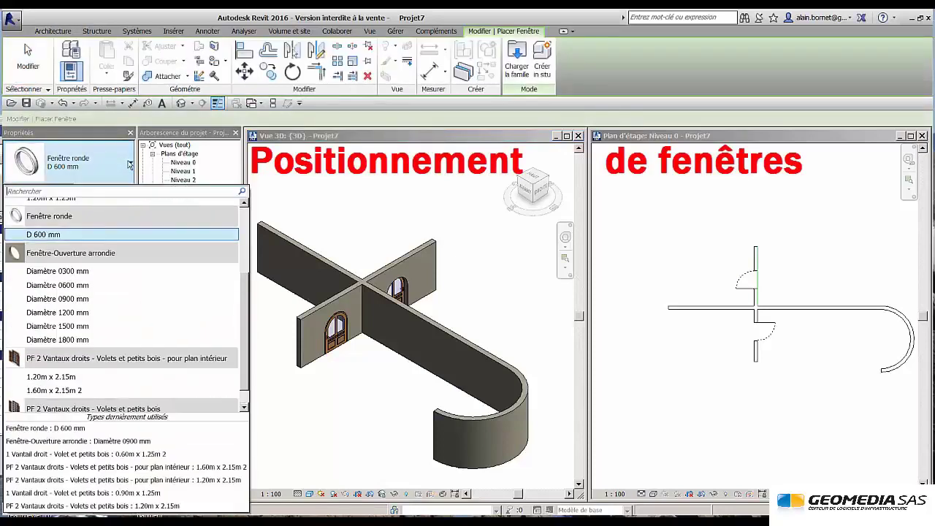
{"action": "left_click", "coordinate": [76, 377]}
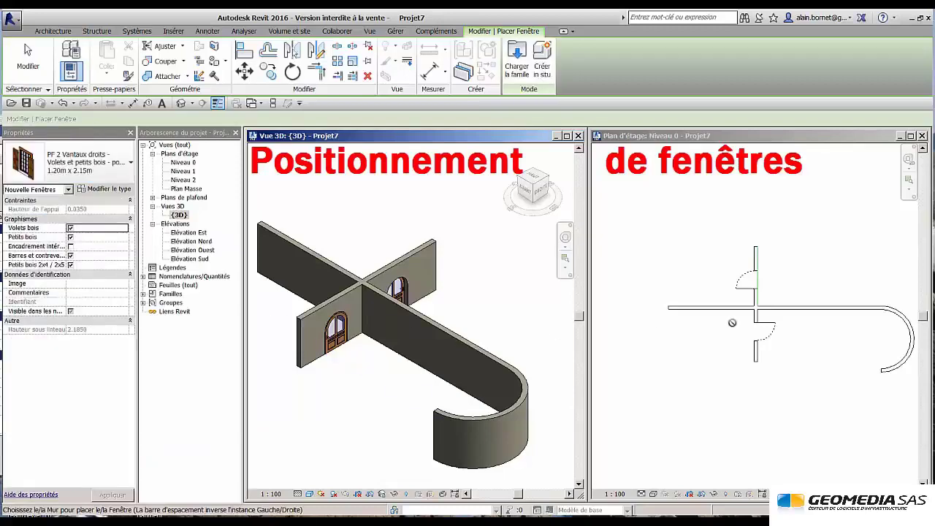
{"action": "left_click", "coordinate": [708, 307]}
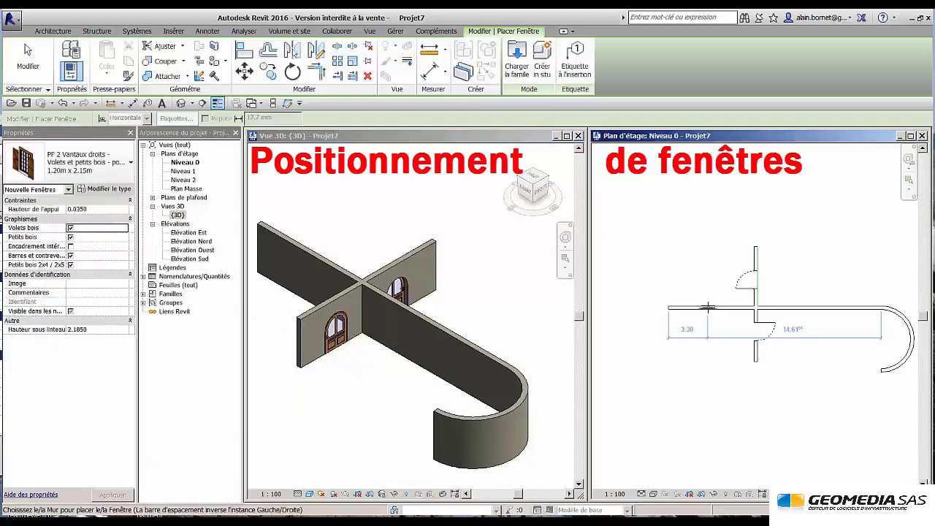
{"action": "left_click", "coordinate": [800, 308]}
{"action": "key", "text": "Escape"}
{"action": "key", "text": "Escape"}
- Shift the window between the intersection and the curved wall farther from the intersection along its wall in the plan
{"action": "scroll", "coordinate": [767, 340], "scroll_direction": "up", "scroll_amount": 3}
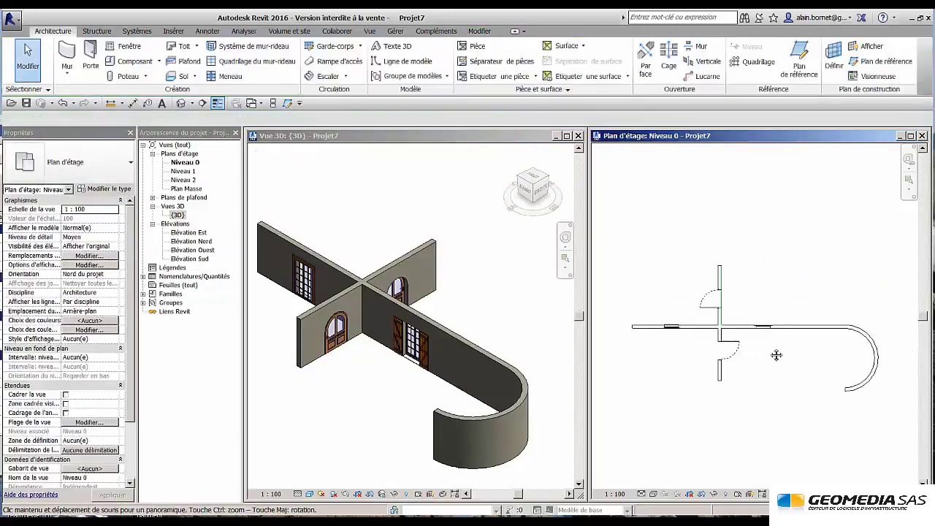
{"action": "left_click", "coordinate": [760, 314]}
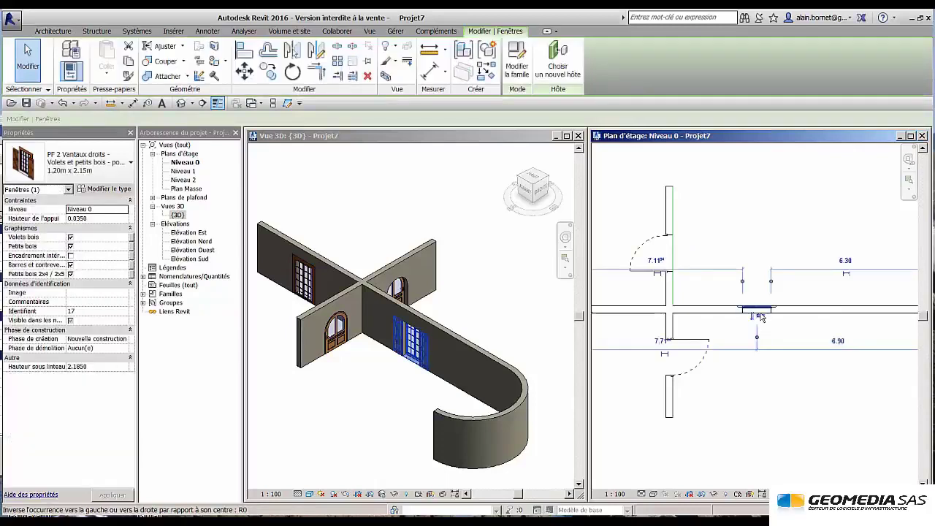
{"action": "left_click_drag", "start_coordinate": [767, 316], "coordinate": [808, 317]}
{"action": "left_click", "coordinate": [807, 348]}
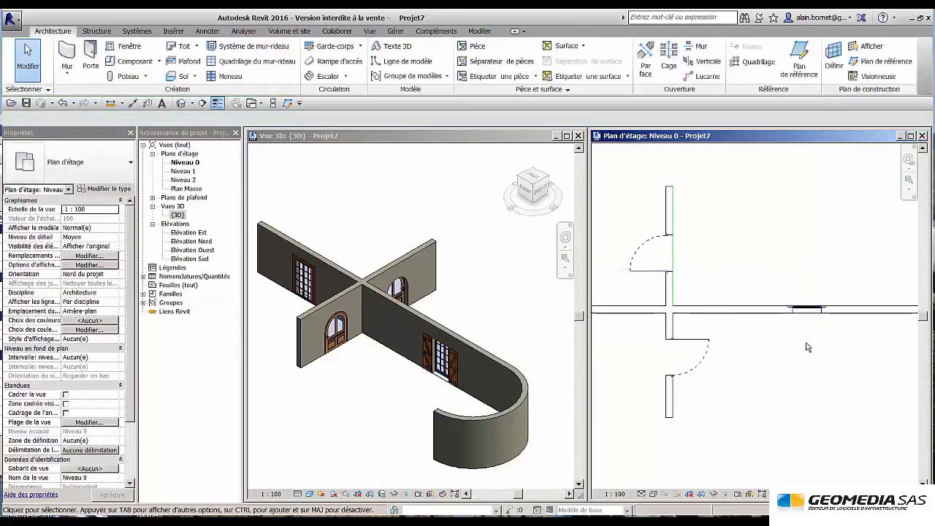
- Set the Largeur type parameter of the shifted PF 2 Vantaux droits window to 1.5 and apply it
{"action": "left_click", "coordinate": [514, 388]}
{"action": "scroll", "coordinate": [468, 378], "scroll_direction": "up", "scroll_amount": 5}
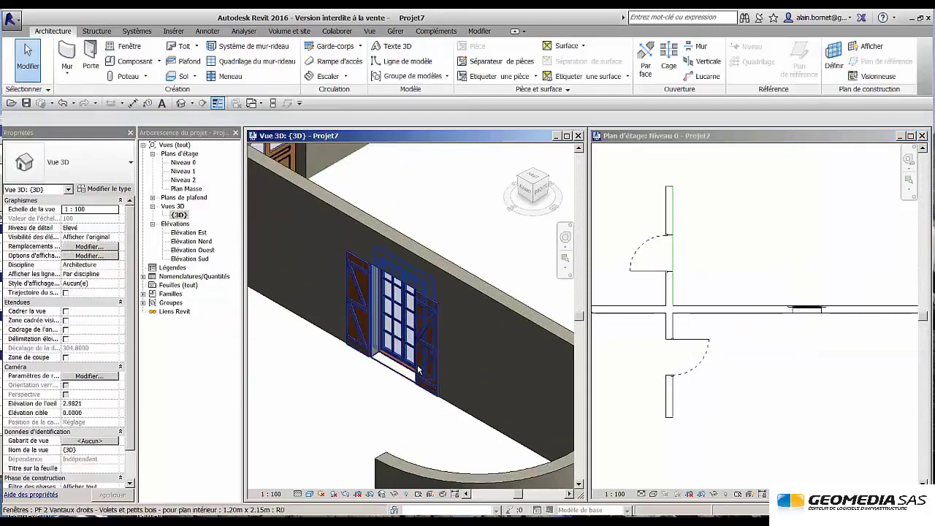
{"action": "left_click", "coordinate": [419, 370]}
{"action": "middle_click_drag", "start_coordinate": [416, 314], "coordinate": [438, 310], "text": "shift"}
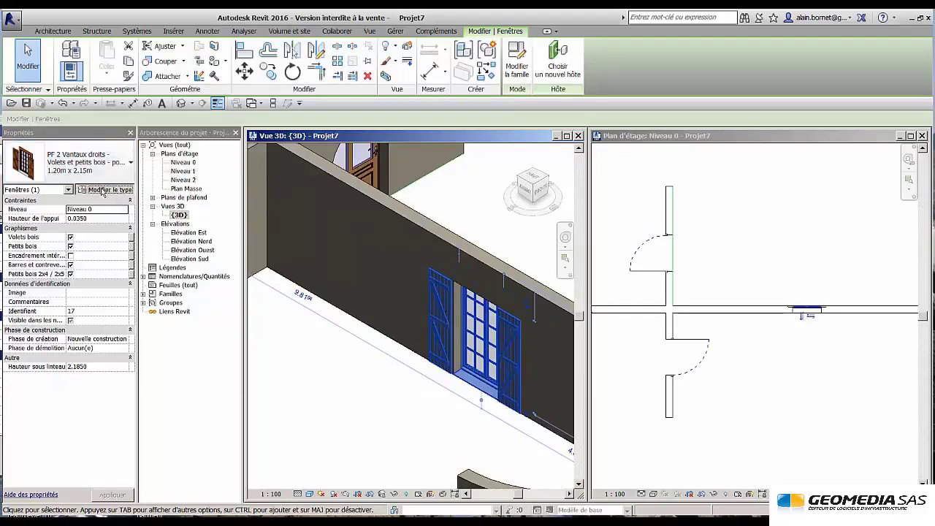
{"action": "left_click", "coordinate": [103, 191]}
{"action": "left_click_drag", "start_coordinate": [424, 97], "coordinate": [168, 129]}
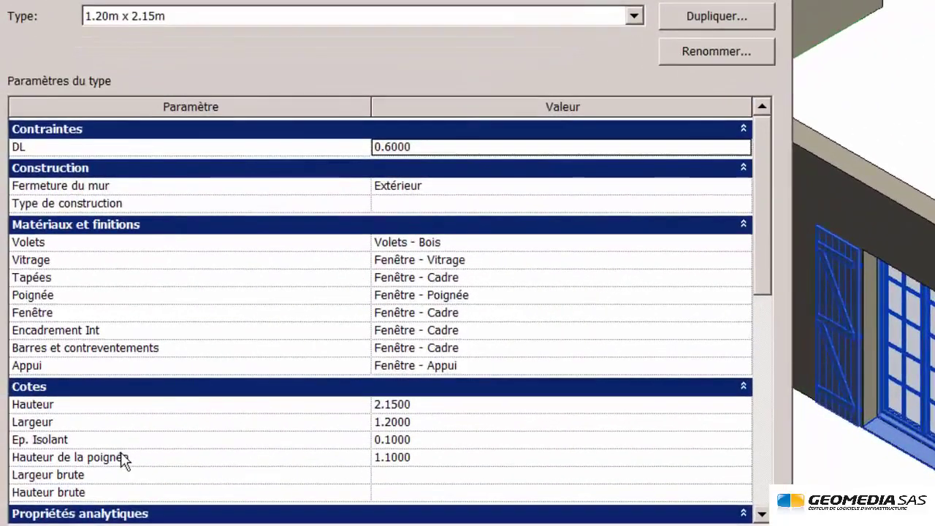
{"action": "left_click", "coordinate": [437, 423]}
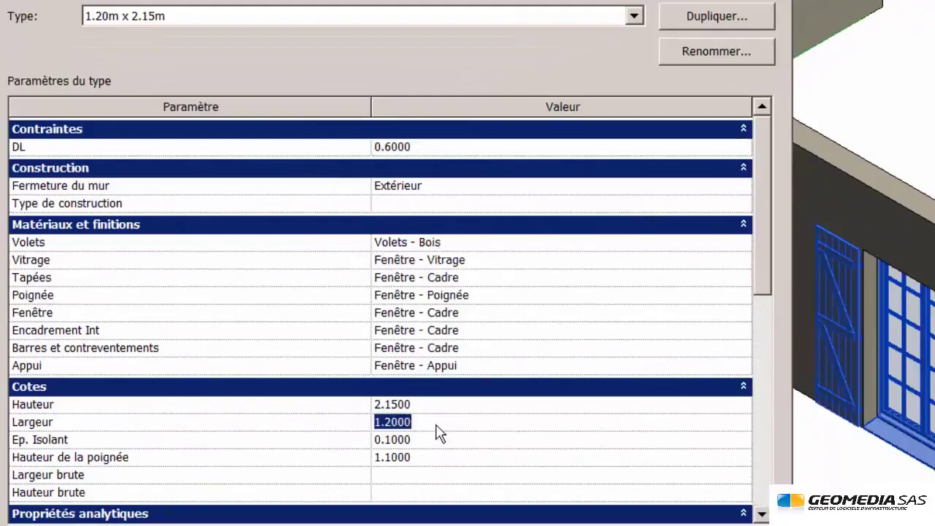
{"action": "left_click", "coordinate": [483, 482]}
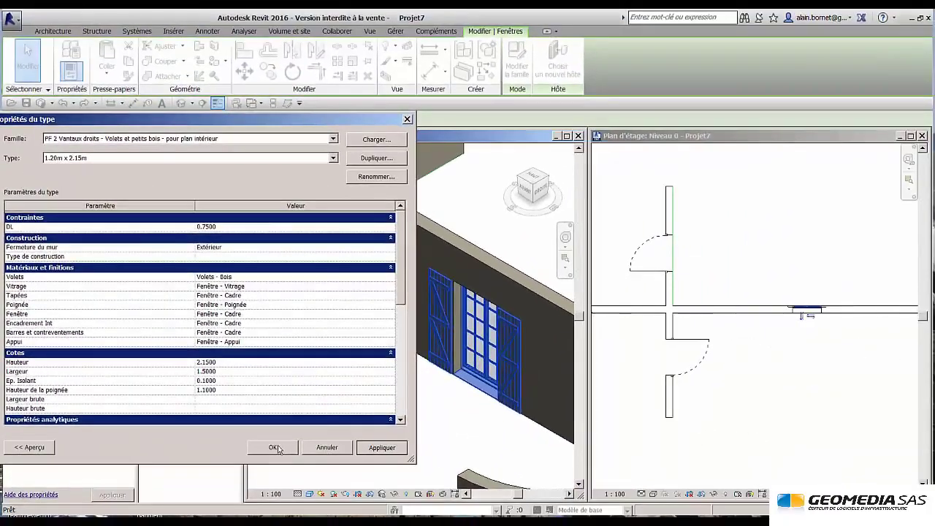
{"action": "left_click", "coordinate": [277, 447]}
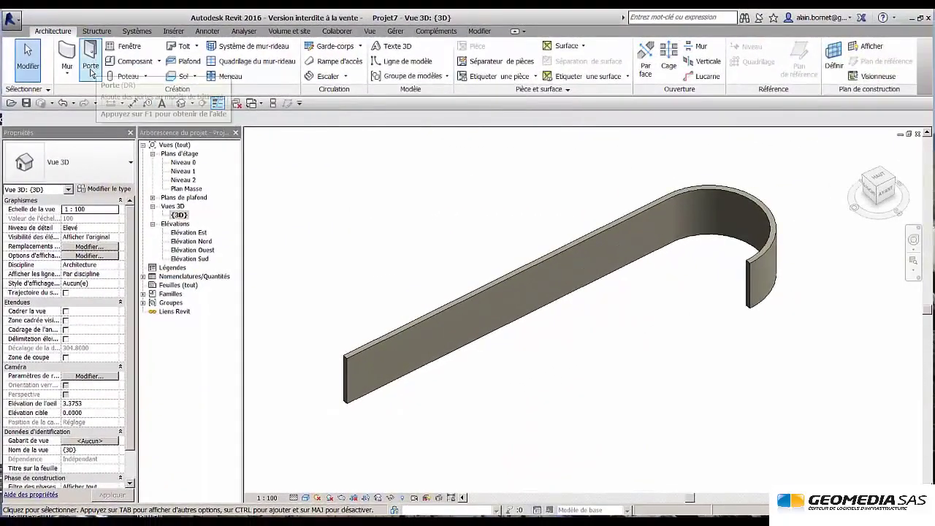
- Add a horizontal Profil en relief wall sweep along the inner face of the straight and curved walls in 3D
{"action": "left_click", "coordinate": [72, 74]}
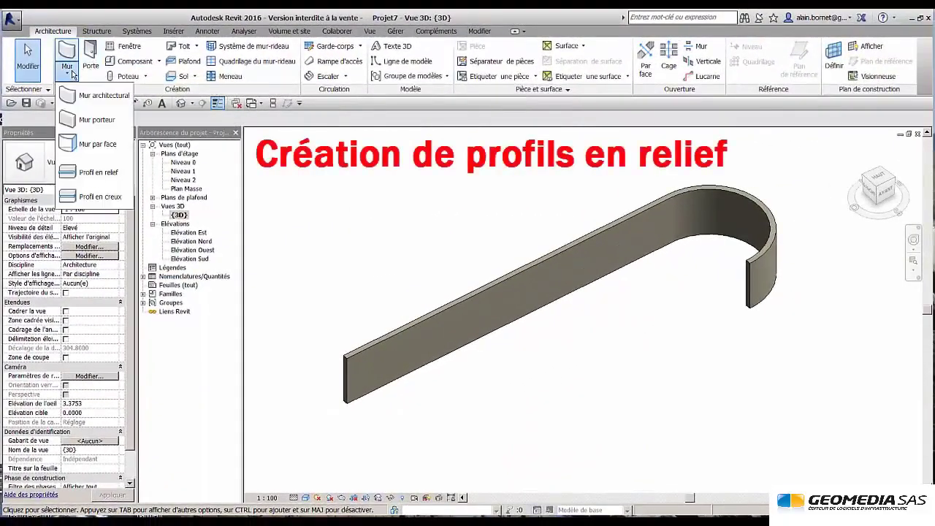
{"action": "left_click", "coordinate": [98, 173]}
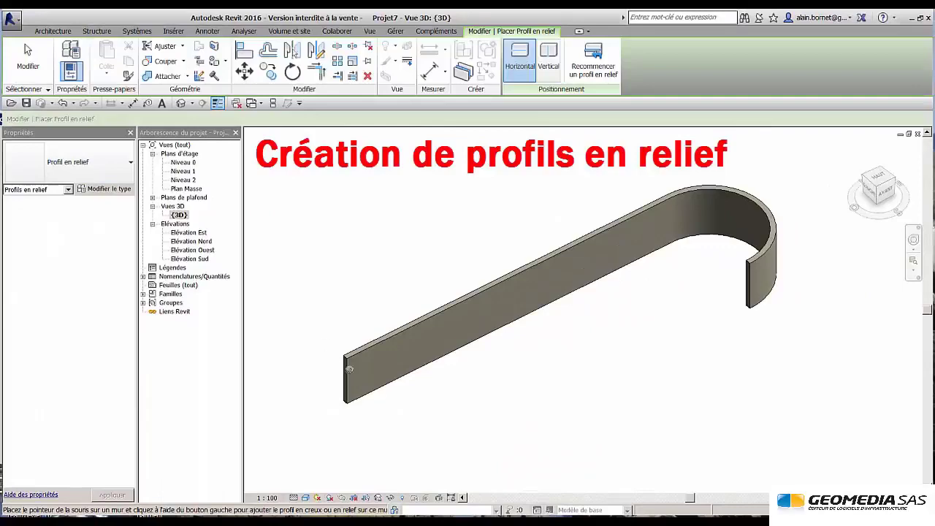
{"action": "middle_click_drag", "start_coordinate": [536, 290], "coordinate": [536, 290], "text": "shift"}
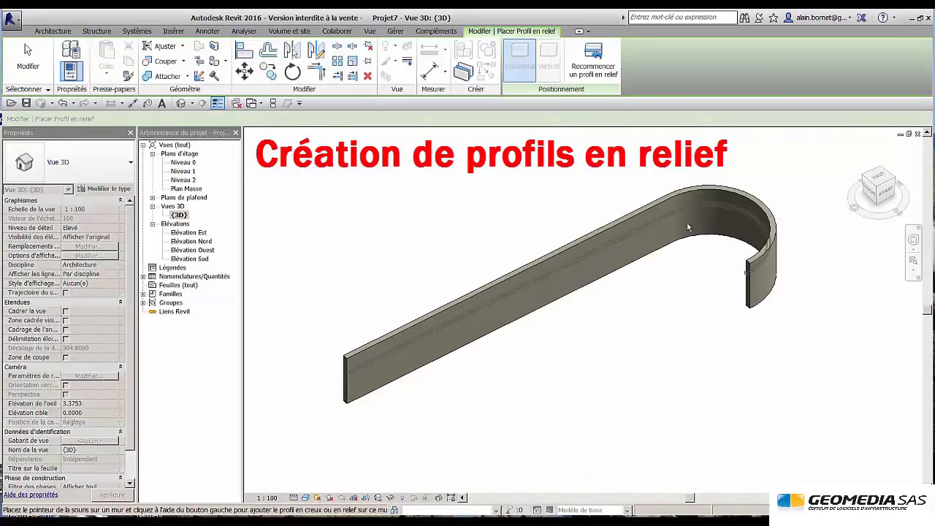
{"action": "key", "text": "Escape"}
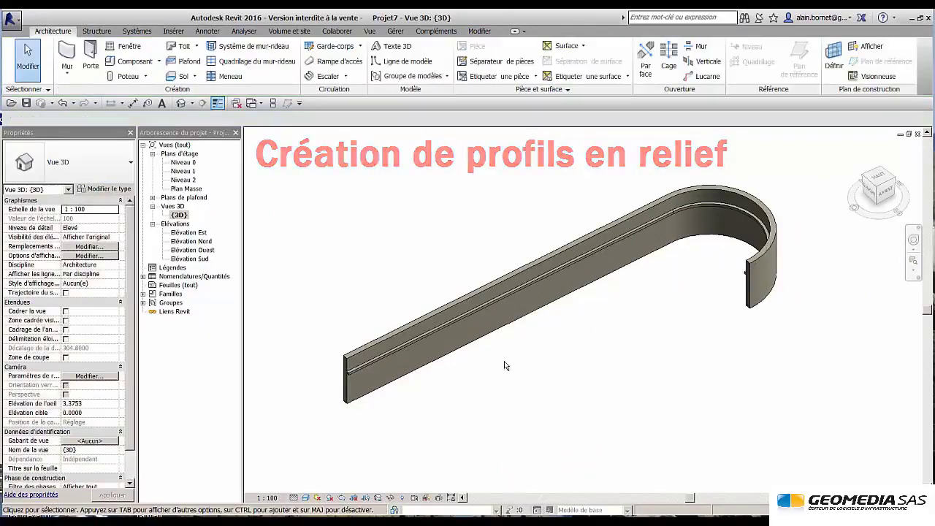
{"action": "scroll", "coordinate": [344, 379], "scroll_direction": "up", "scroll_amount": 8}
{"action": "middle_click_drag", "start_coordinate": [306, 376], "coordinate": [336, 343]}
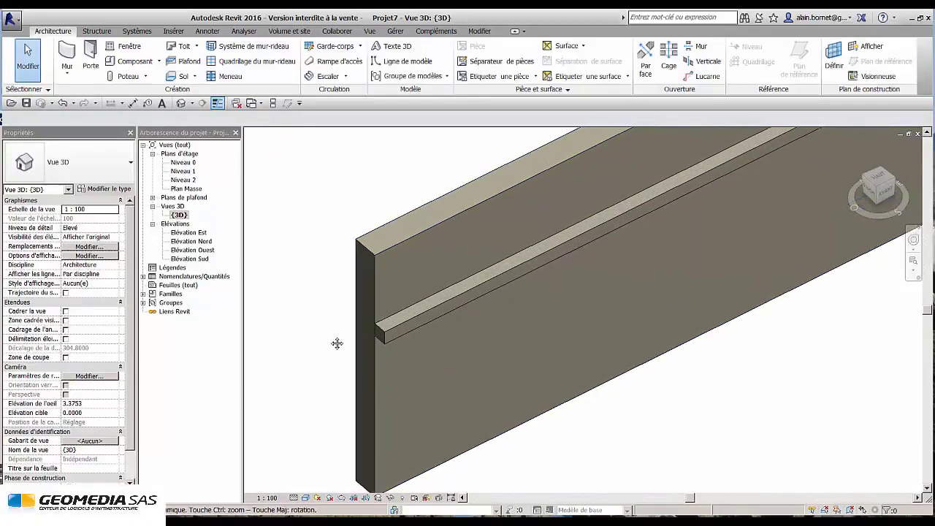
- Open the Moulure Perso.rfa profile family from the Bibliothèque Formation folder and load it into the project
{"action": "left_click", "coordinate": [11, 19]}
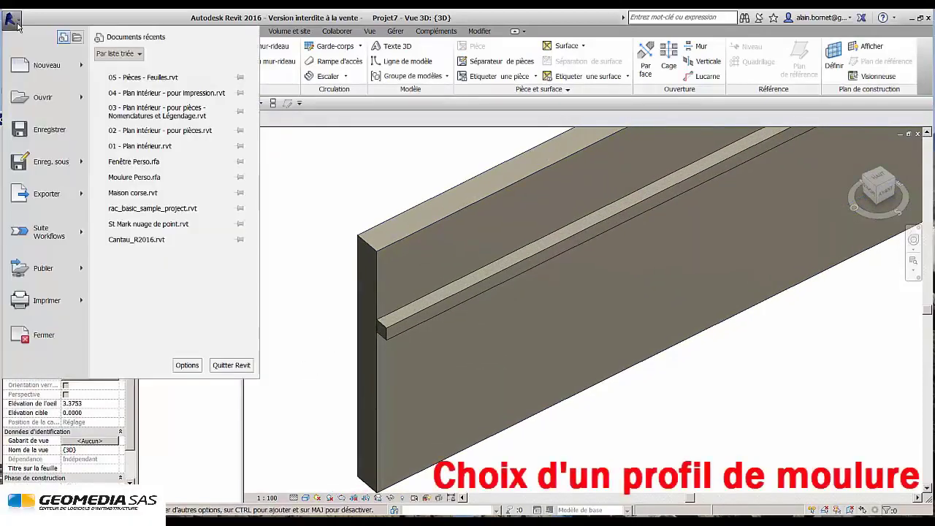
{"action": "mouse_move", "coordinate": [40, 97]}
{"action": "left_click", "coordinate": [146, 99]}
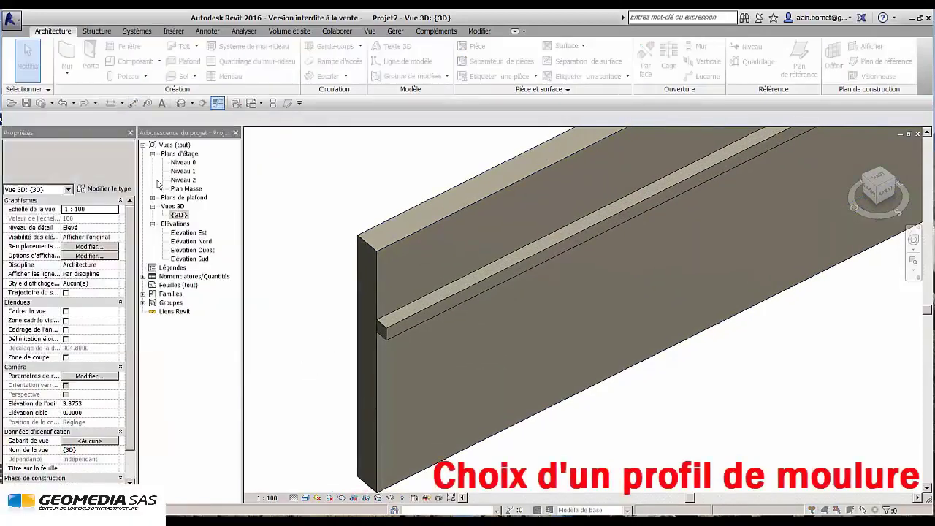
{"action": "left_click", "coordinate": [276, 175]}
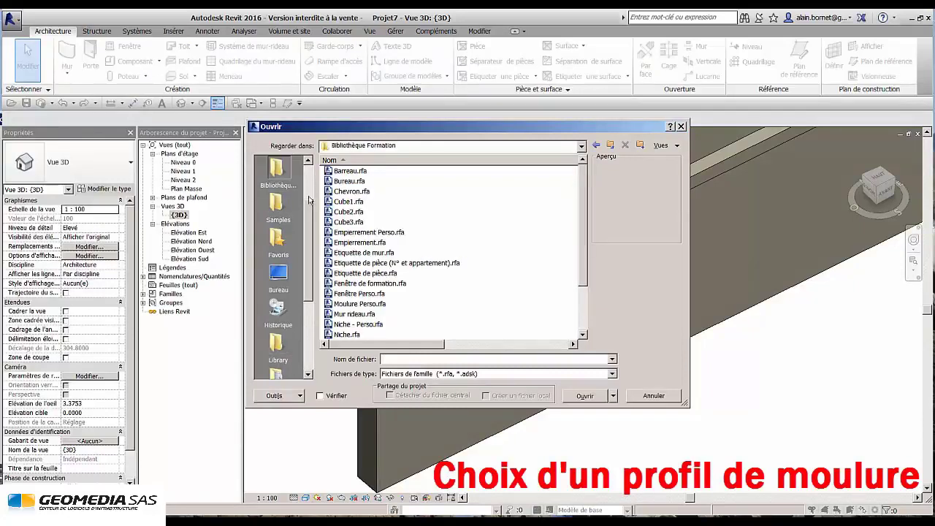
{"action": "left_click_drag", "start_coordinate": [583, 229], "coordinate": [580, 251]}
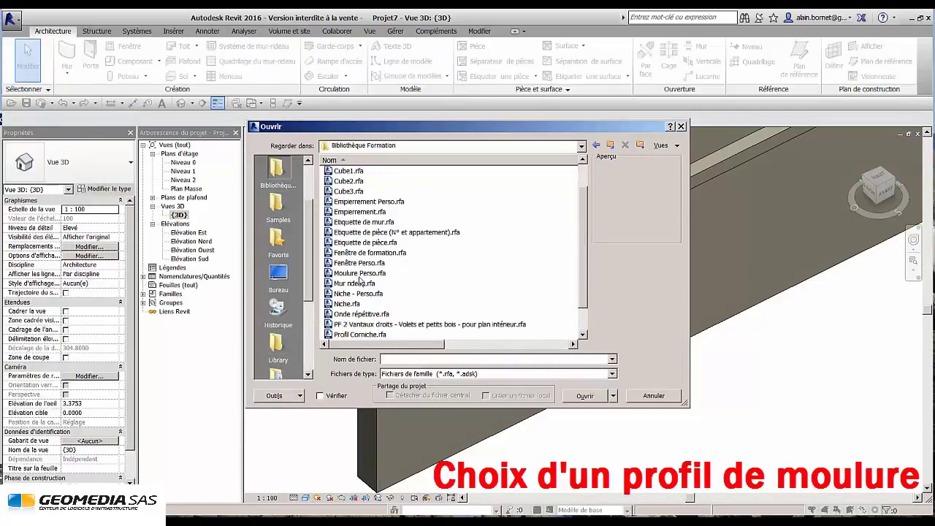
{"action": "left_click", "coordinate": [359, 274]}
{"action": "left_click", "coordinate": [570, 395]}
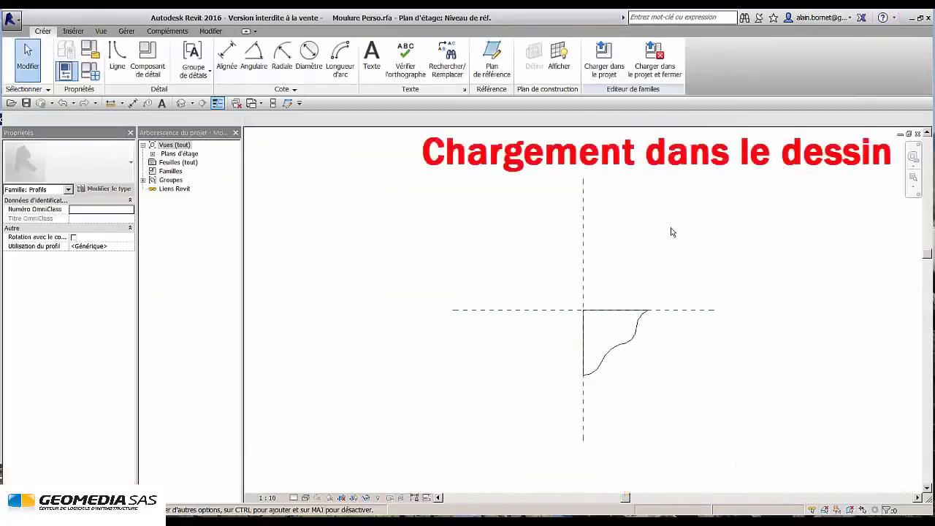
{"action": "left_click", "coordinate": [604, 59]}
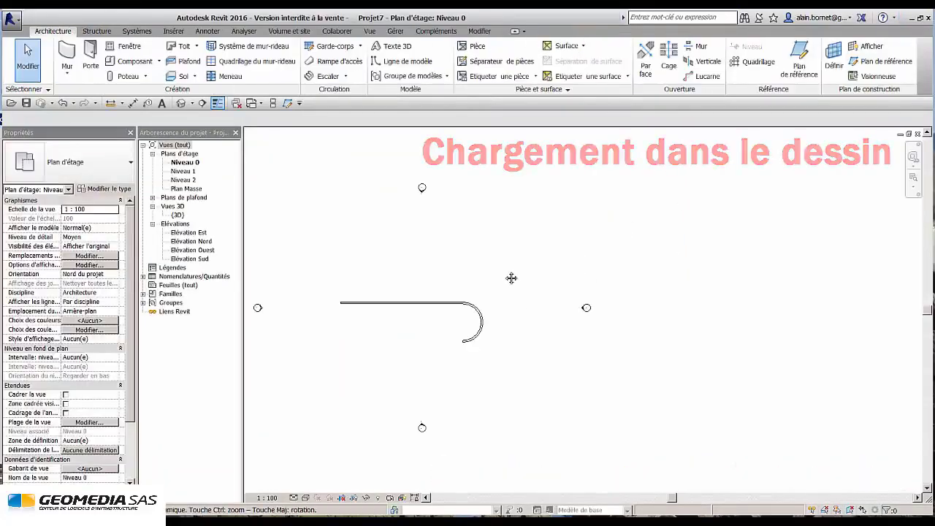
{"action": "middle_click_drag", "start_coordinate": [512, 279], "coordinate": [576, 277]}
- In the 3D view, set the wall sweep's Profil type parameter to Moulure Perso : Moulure Perso
{"action": "double_click", "coordinate": [178, 215]}
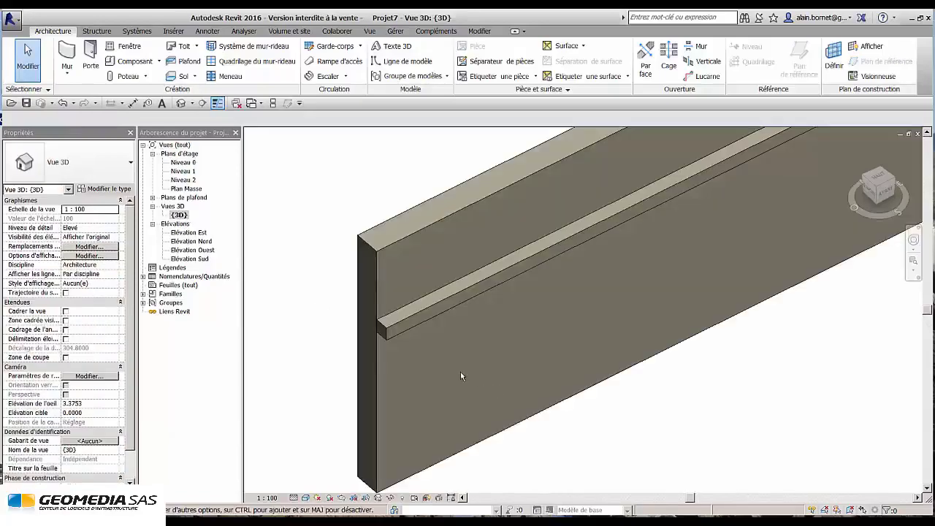
{"action": "left_click", "coordinate": [413, 319]}
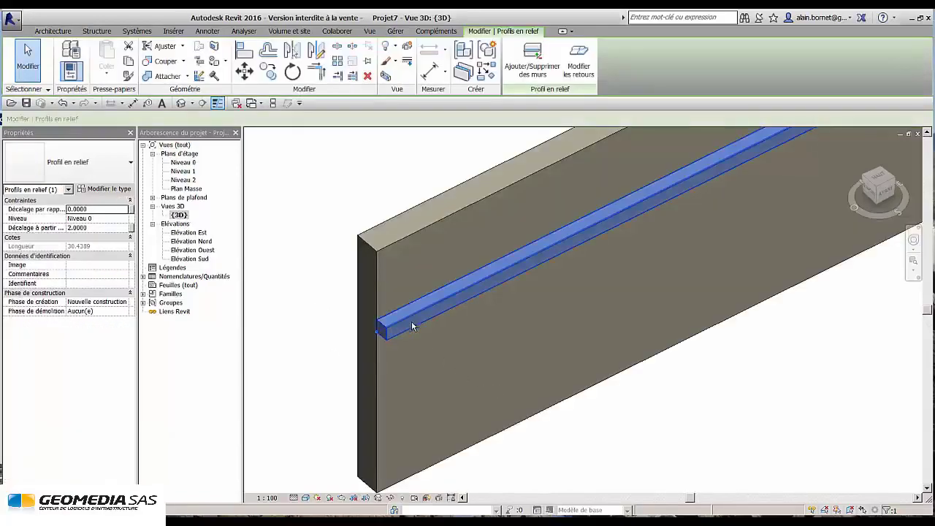
{"action": "left_click", "coordinate": [105, 189]}
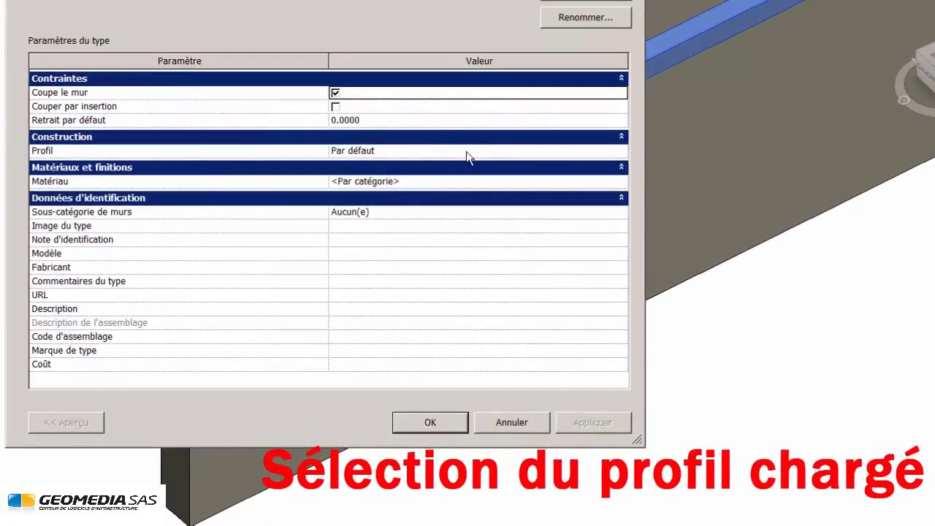
{"action": "left_click", "coordinate": [467, 153]}
{"action": "left_click", "coordinate": [622, 152]}
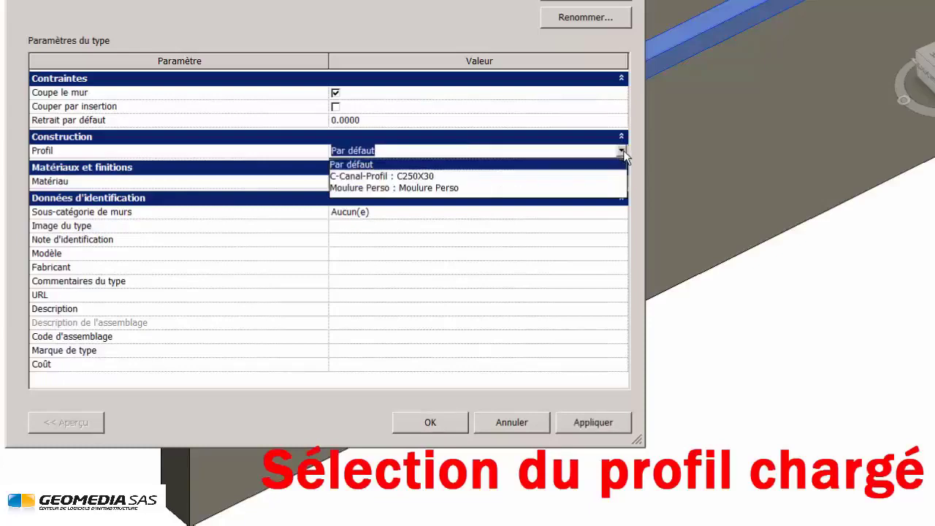
{"action": "left_click", "coordinate": [406, 188]}
{"action": "left_click", "coordinate": [435, 417]}
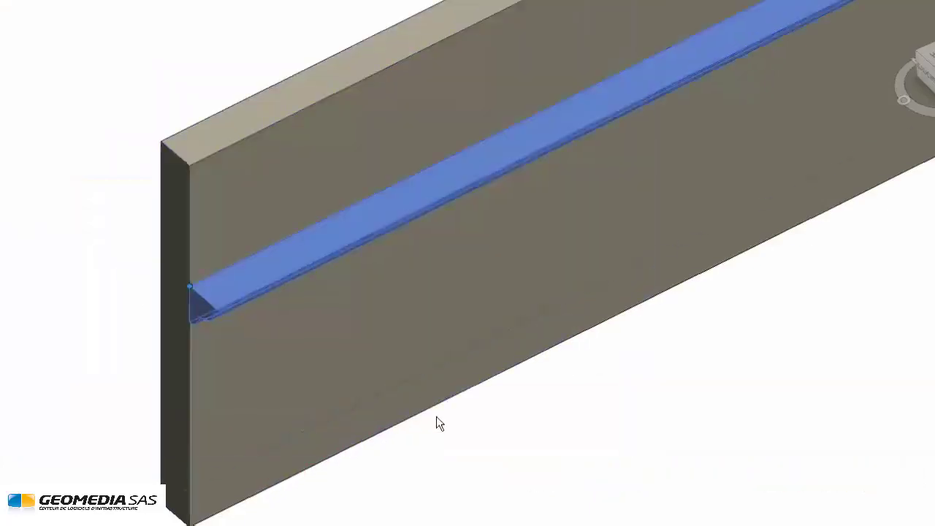
{"action": "left_click", "coordinate": [244, 348]}
- Raise the wall sweep to the wall's top by setting its height above the wall base to 3
{"action": "scroll", "coordinate": [203, 339], "scroll_direction": "up", "scroll_amount": 4}
{"action": "scroll", "coordinate": [201, 338], "scroll_direction": "down", "scroll_amount": 3}
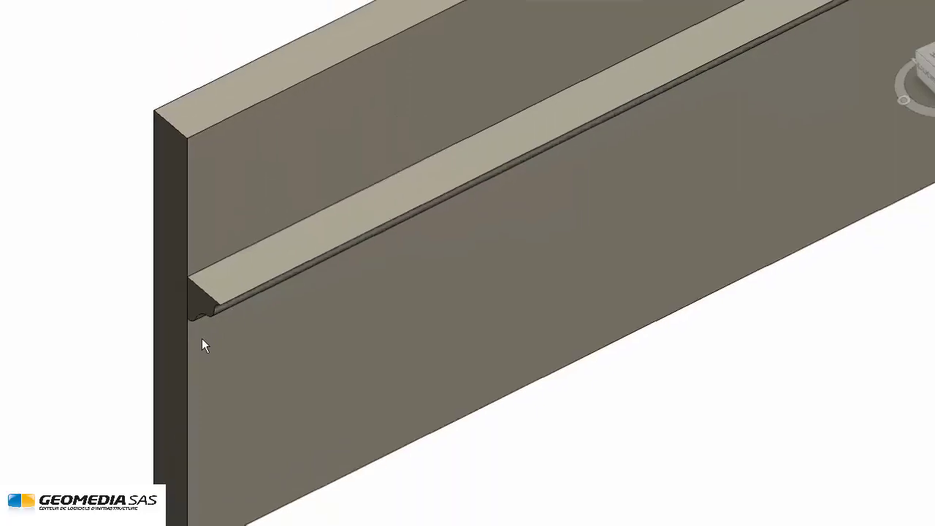
{"action": "scroll", "coordinate": [202, 339], "scroll_direction": "down", "scroll_amount": 3}
{"action": "scroll", "coordinate": [221, 390], "scroll_direction": "up", "scroll_amount": 1}
{"action": "scroll", "coordinate": [197, 352], "scroll_direction": "up", "scroll_amount": 2}
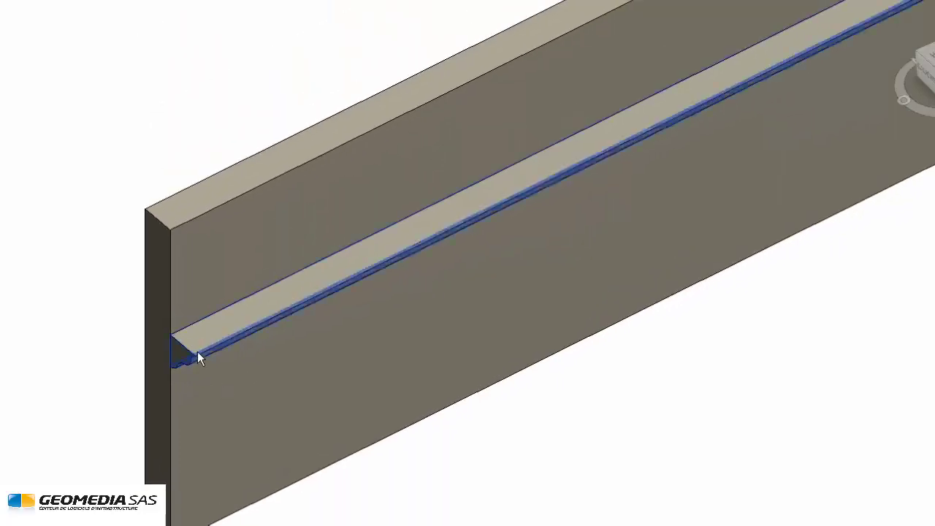
{"action": "left_click", "coordinate": [198, 351]}
{"action": "scroll", "coordinate": [292, 382], "scroll_direction": "down", "scroll_amount": 3}
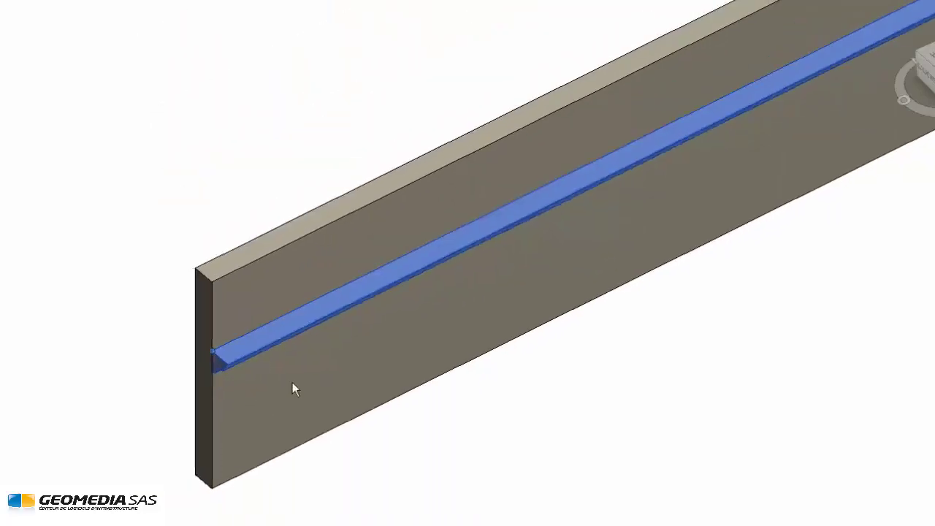
{"action": "middle_click_drag", "start_coordinate": [349, 380], "coordinate": [260, 432]}
{"action": "middle_click_drag", "start_coordinate": [626, 248], "coordinate": [506, 310]}
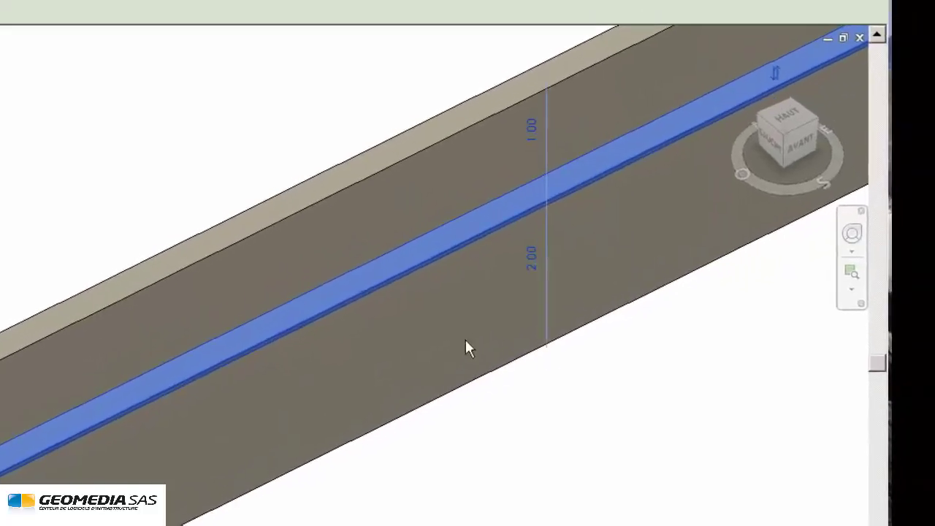
{"action": "left_click", "coordinate": [536, 272]}
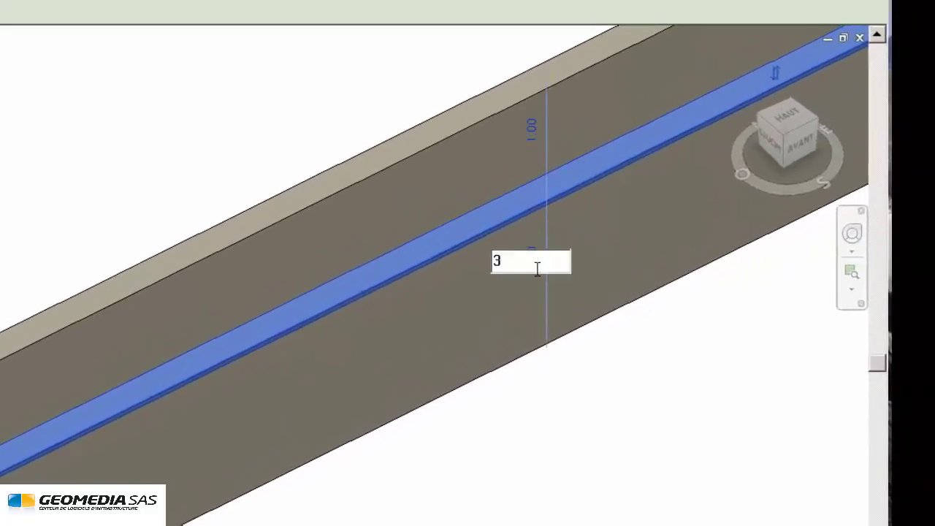
{"action": "type", "text": "3"}
{"action": "key", "text": "Return"}
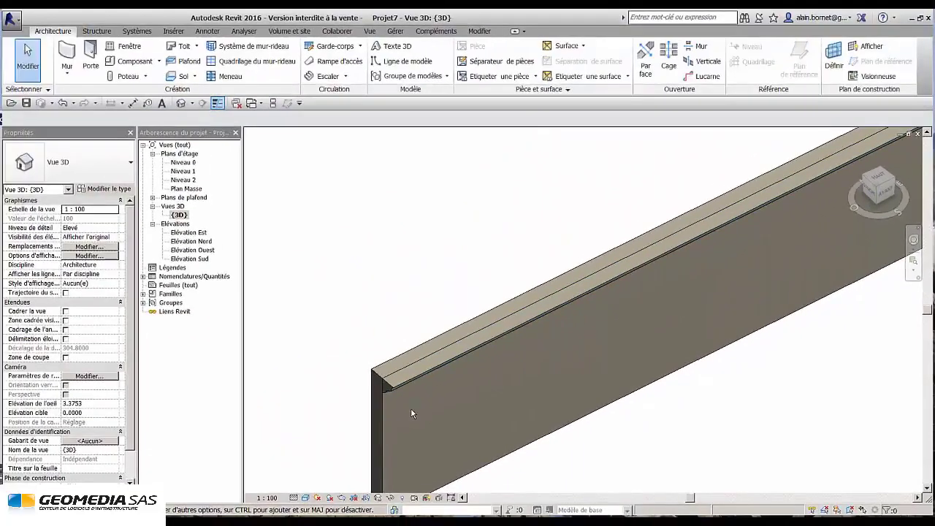
- Assign the Bois - Cadre de porte material to the wall sweep's type and clear the selection
{"action": "scroll", "coordinate": [411, 408], "scroll_direction": "up", "scroll_amount": 4}
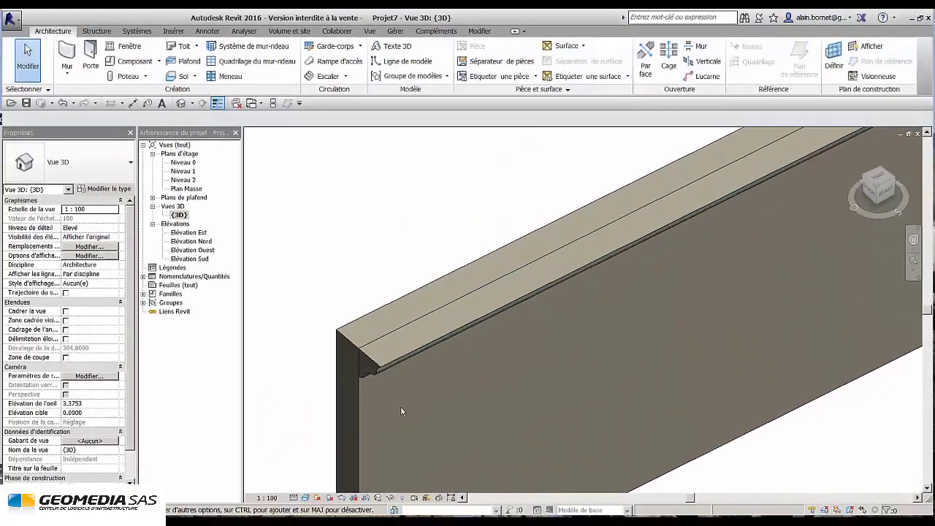
{"action": "left_click", "coordinate": [383, 373]}
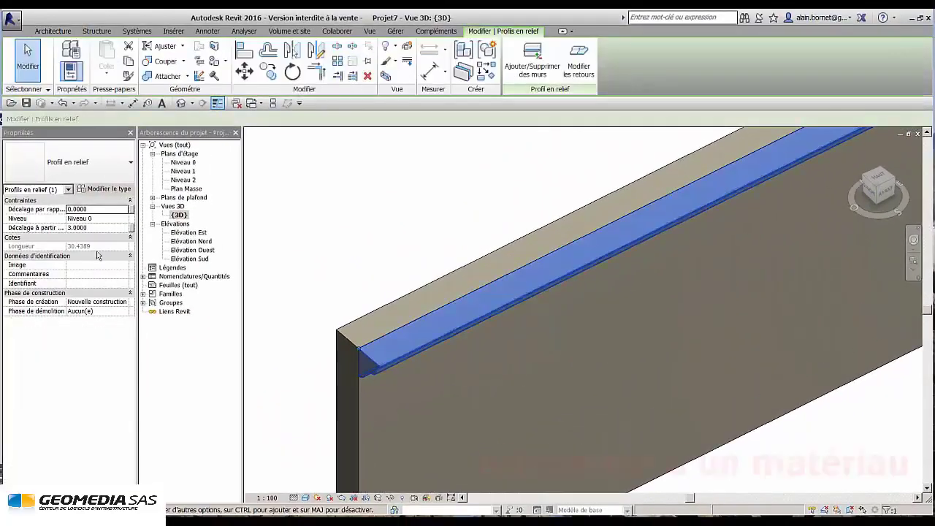
{"action": "left_click", "coordinate": [104, 189]}
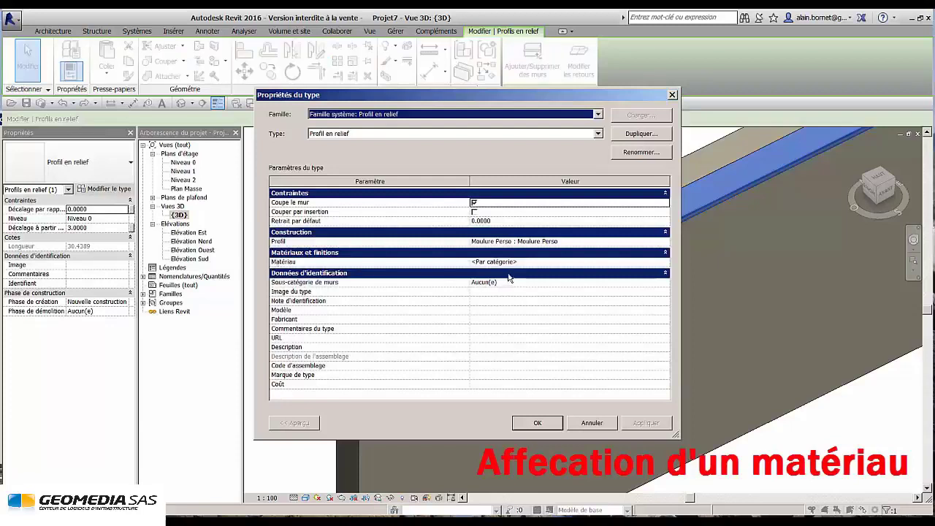
{"action": "left_click", "coordinate": [642, 263]}
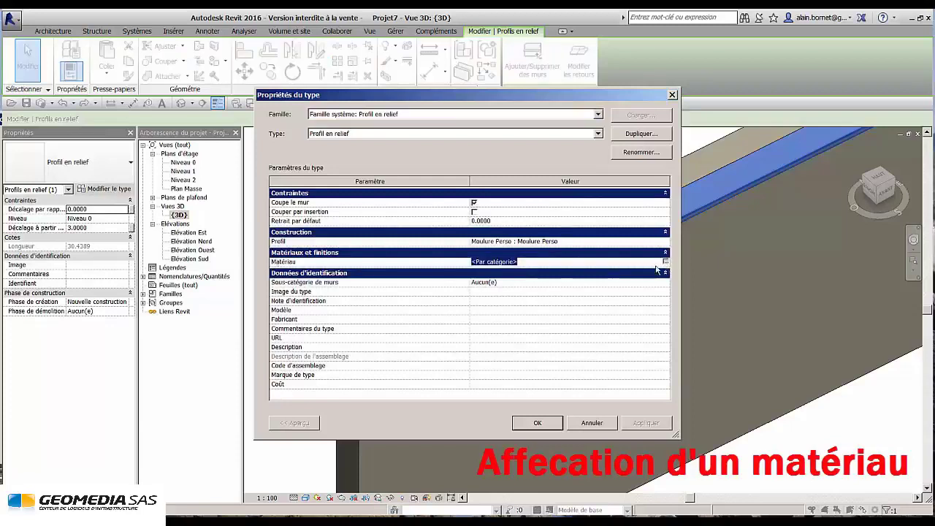
{"action": "left_click", "coordinate": [665, 262]}
{"action": "left_click", "coordinate": [325, 268]}
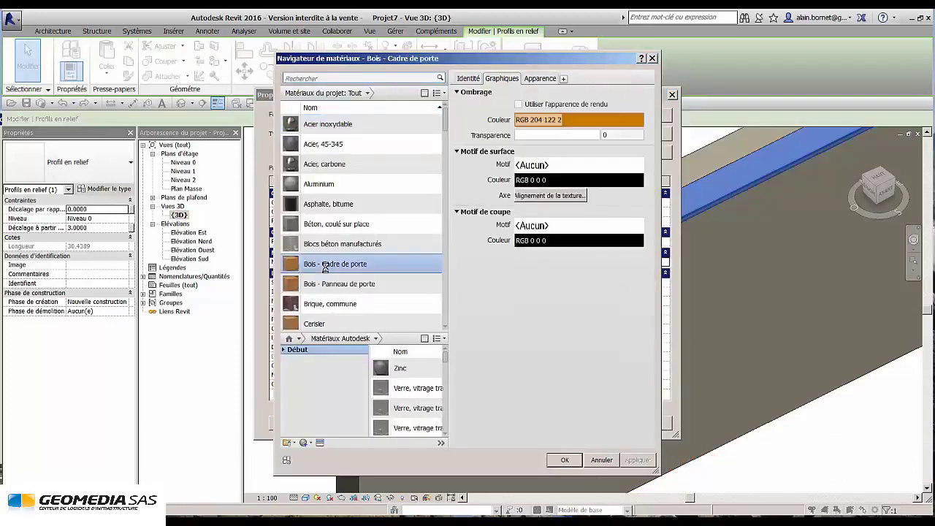
{"action": "left_click", "coordinate": [565, 459]}
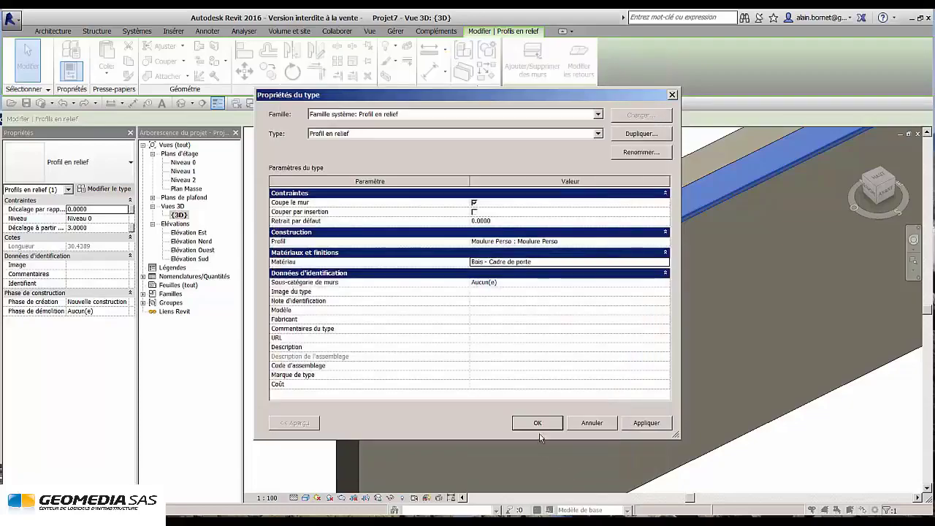
{"action": "left_click", "coordinate": [539, 423]}
{"action": "key", "text": "Escape"}
{"action": "scroll", "coordinate": [400, 385], "scroll_direction": "up", "scroll_amount": 2}
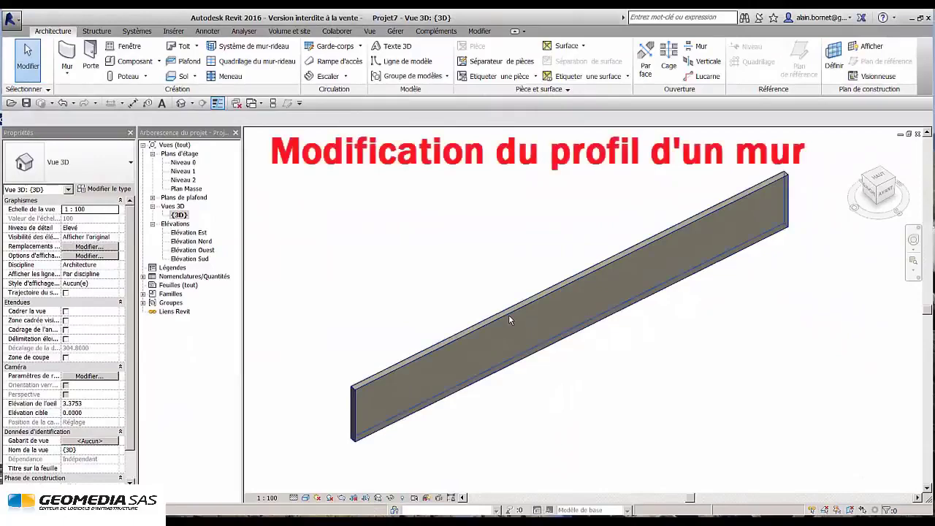
- Edit the straight wall's profile and sketch a raised upper outline of lines and tangent arcs between its two top corners
{"action": "left_click", "coordinate": [509, 319]}
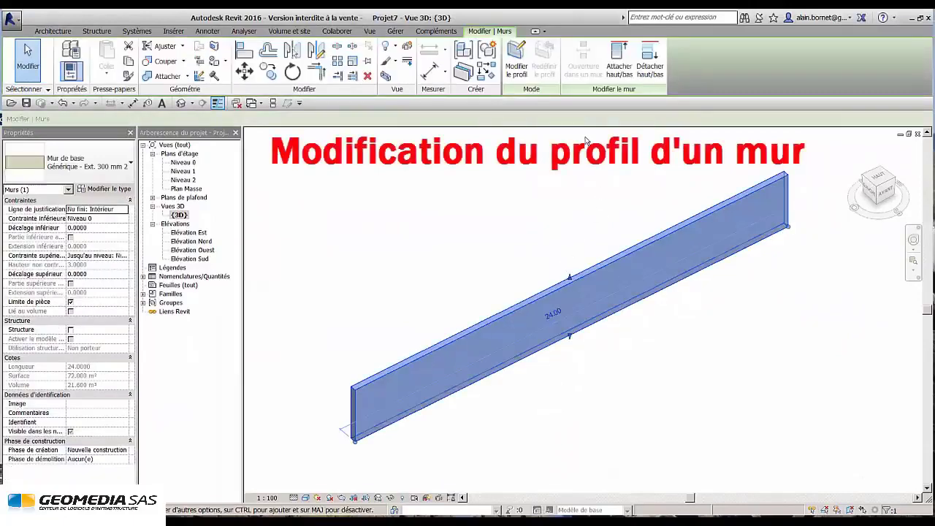
{"action": "left_click", "coordinate": [517, 59]}
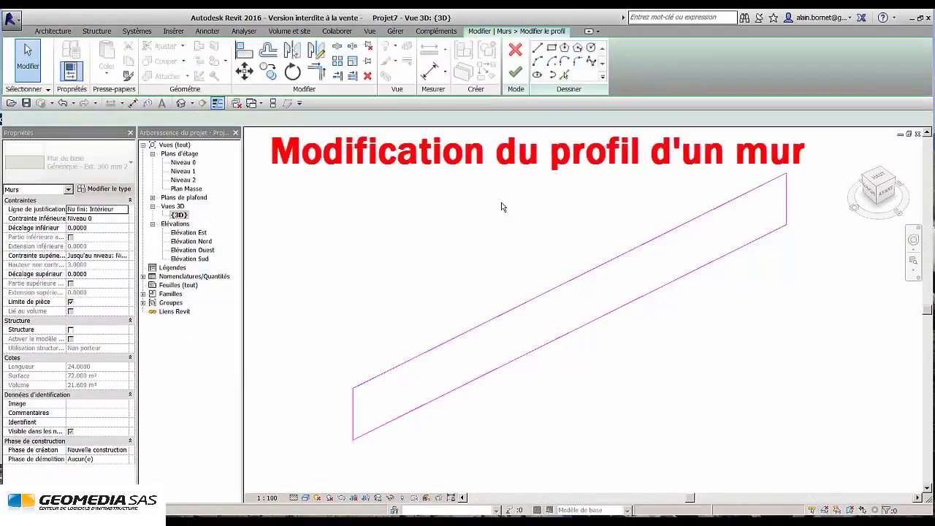
{"action": "left_click", "coordinate": [353, 388]}
{"action": "left_click", "coordinate": [462, 360]}
{"action": "left_click", "coordinate": [538, 62]}
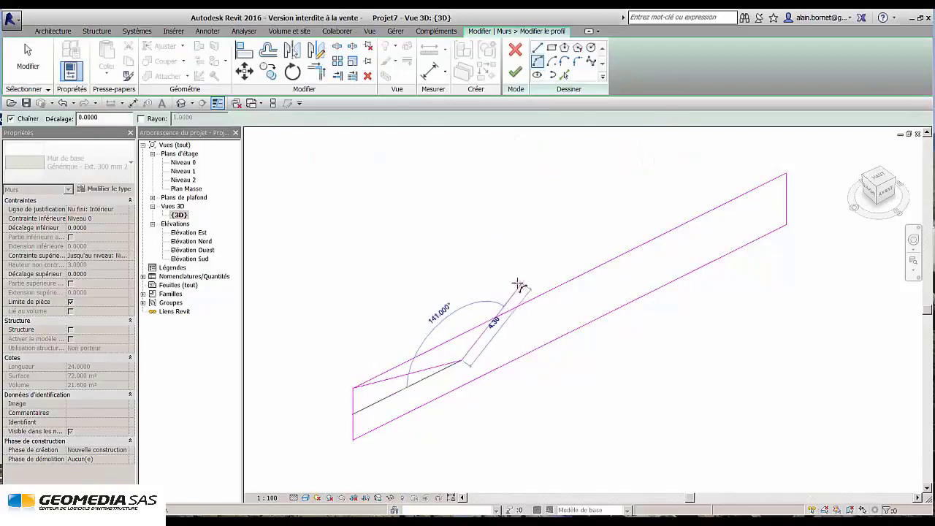
{"action": "left_click", "coordinate": [506, 277]}
{"action": "left_click", "coordinate": [507, 326]}
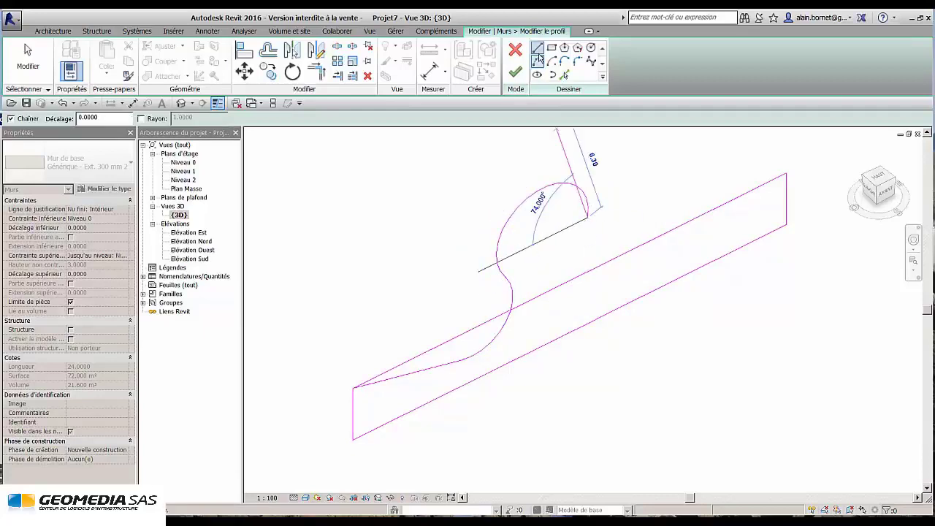
{"action": "left_click", "coordinate": [786, 175]}
{"action": "key", "text": "Escape"}
{"action": "key", "text": "Escape"}
- Delete the original straight top edge from the wall profile sketch and finish the profile edit
{"action": "left_click", "coordinate": [720, 211]}
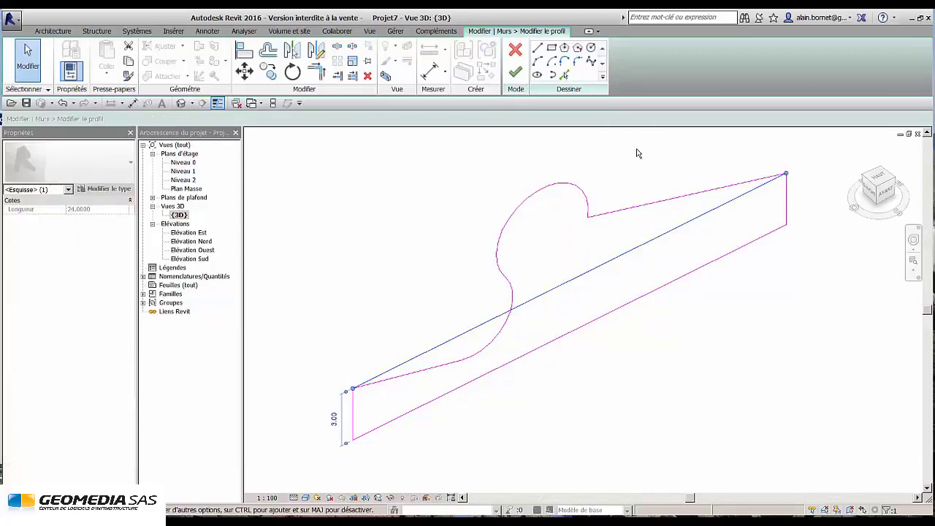
{"action": "key", "text": "Delete"}
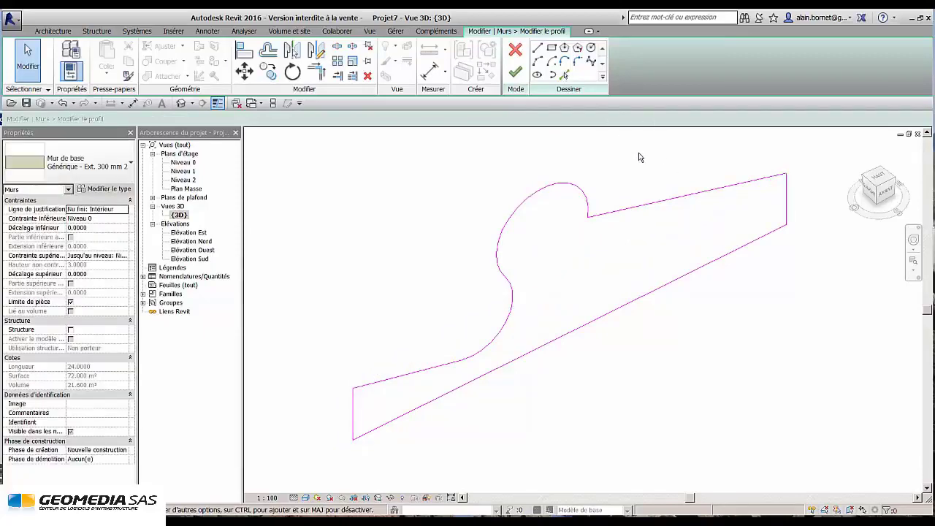
{"action": "left_click", "coordinate": [516, 74]}
{"action": "left_click", "coordinate": [603, 173]}
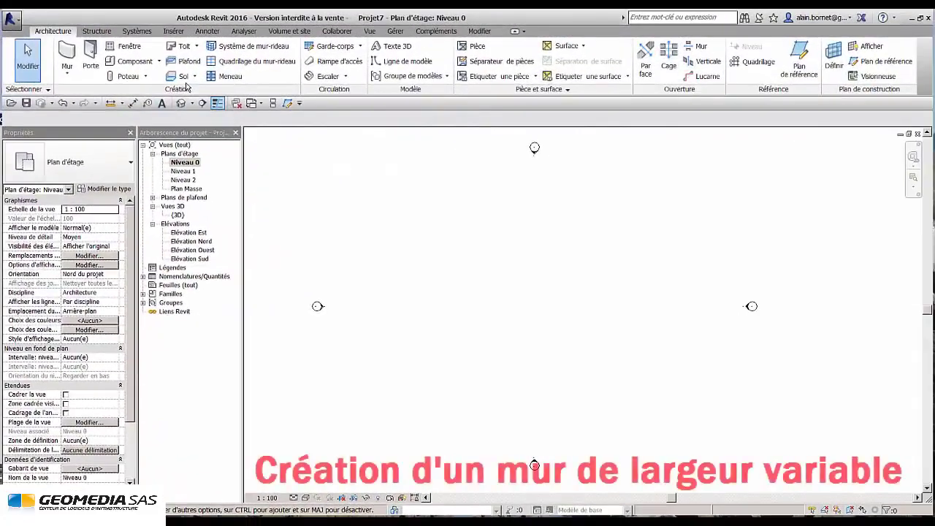
- Create an in-place component in the Murs family category, accepting the proposed name
{"action": "left_click", "coordinate": [159, 61]}
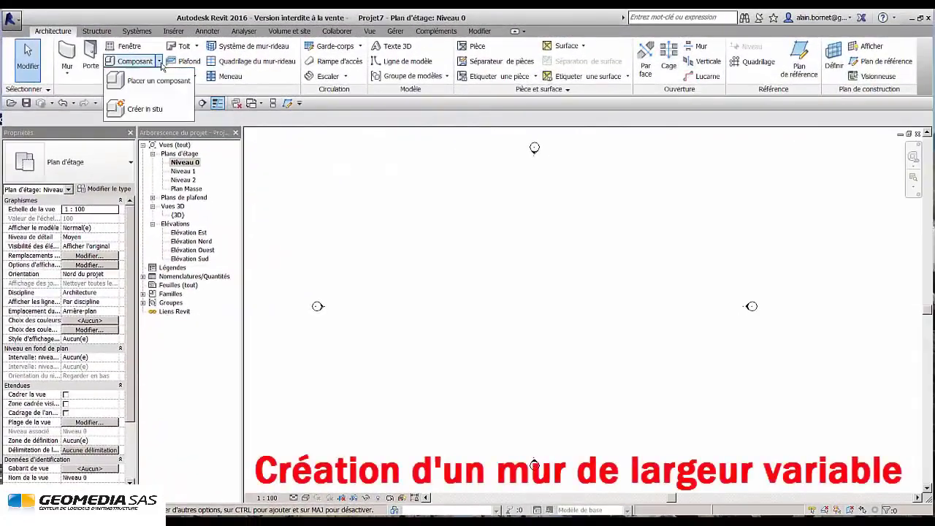
{"action": "left_click", "coordinate": [135, 106]}
{"action": "left_click_drag", "start_coordinate": [548, 190], "coordinate": [542, 231]}
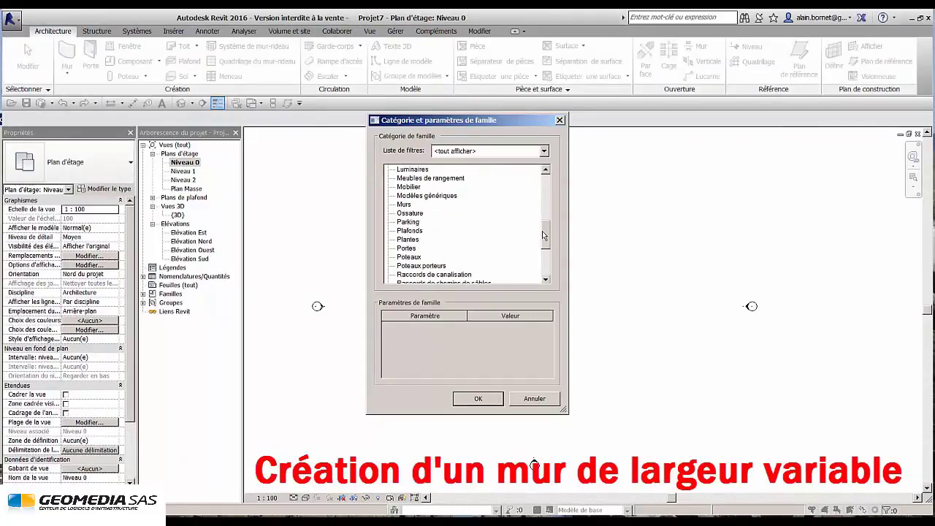
{"action": "left_click", "coordinate": [480, 398]}
{"action": "left_click", "coordinate": [468, 289]}
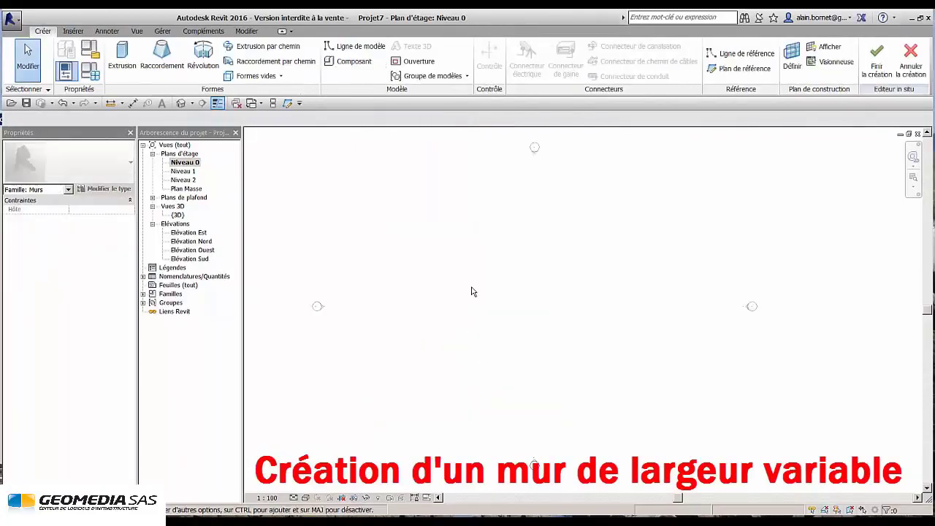
- Sketch a closed extrusion outline with a zigzag upper edge, about 0.9 m wide at one end and 4.2 m at the other
{"action": "left_click", "coordinate": [123, 58]}
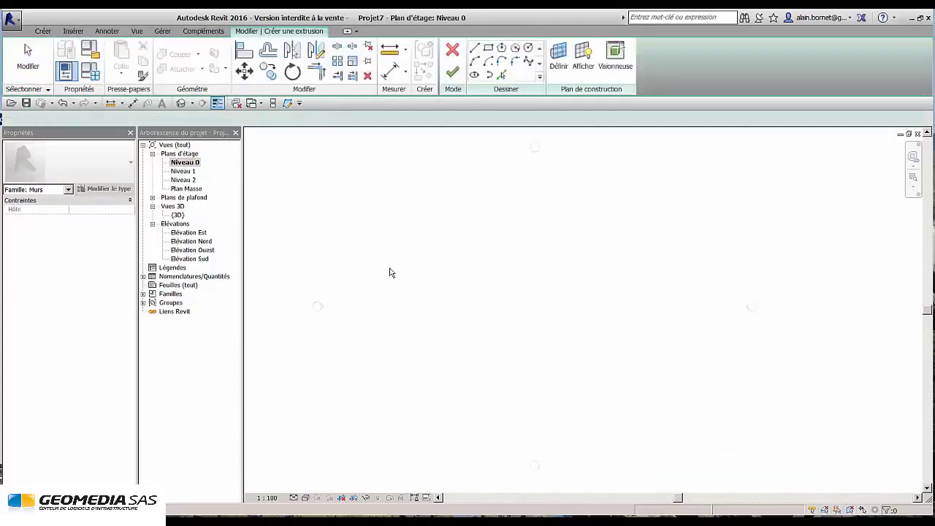
{"action": "left_click", "coordinate": [420, 302]}
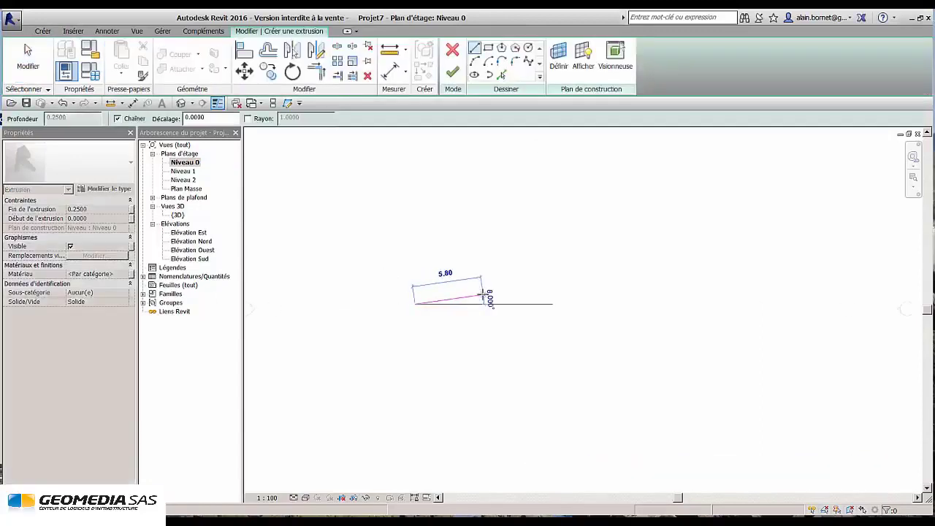
{"action": "left_click", "coordinate": [483, 295]}
{"action": "left_click", "coordinate": [552, 309]}
{"action": "left_click", "coordinate": [613, 295]}
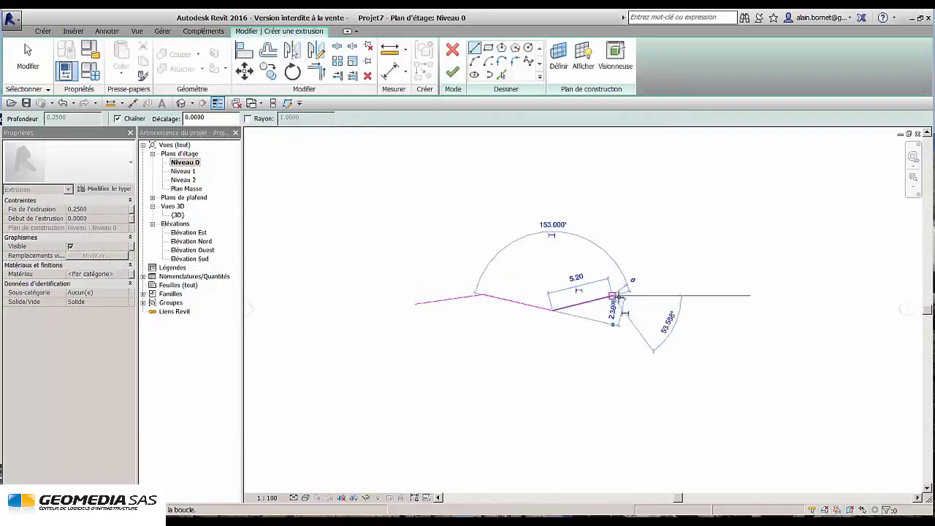
{"action": "left_click", "coordinate": [690, 313]}
{"action": "left_click", "coordinate": [690, 363]}
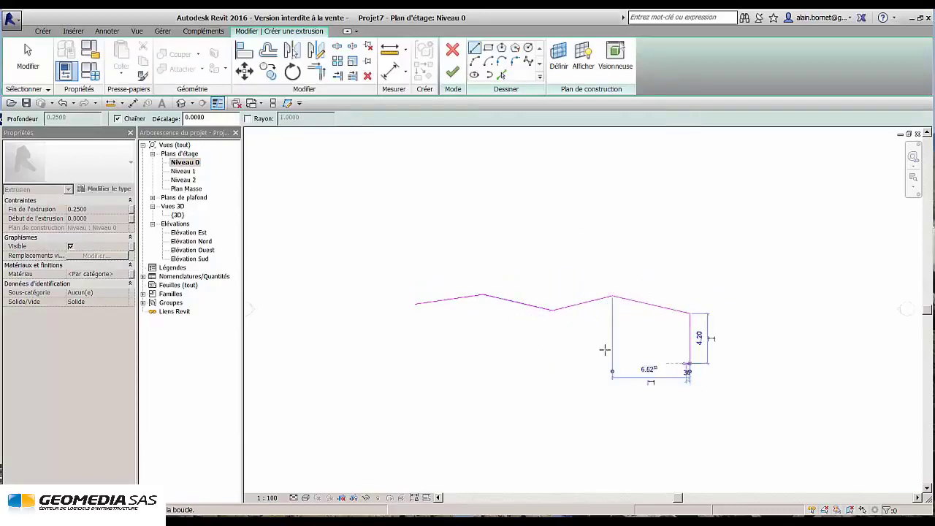
{"action": "left_click", "coordinate": [416, 315]}
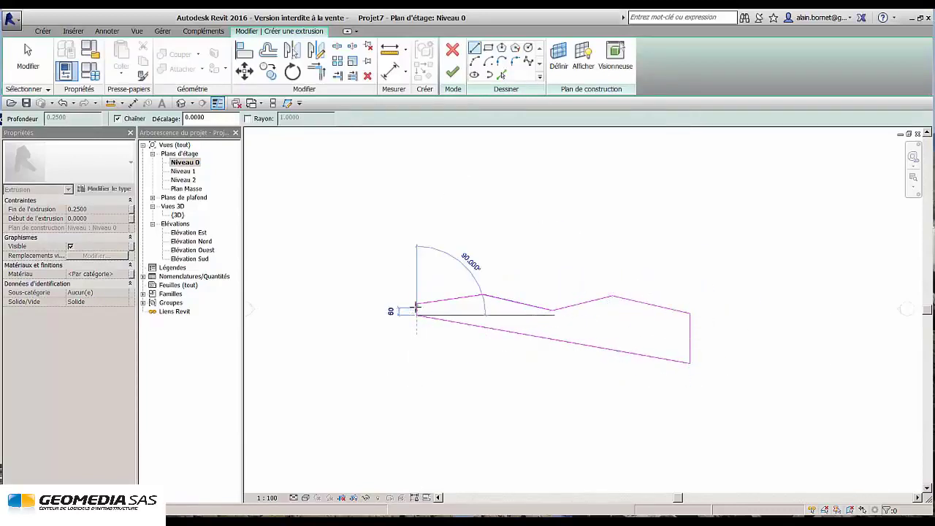
{"action": "left_click", "coordinate": [417, 304]}
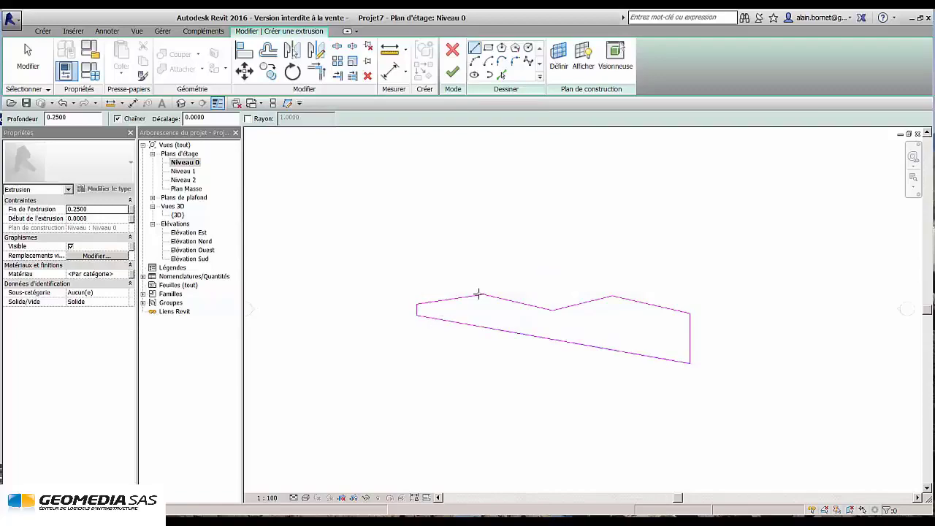
- Complete the variable-width in-place wall with an extrusion depth of 3 and display it in the 3D view
{"action": "left_click", "coordinate": [452, 73]}
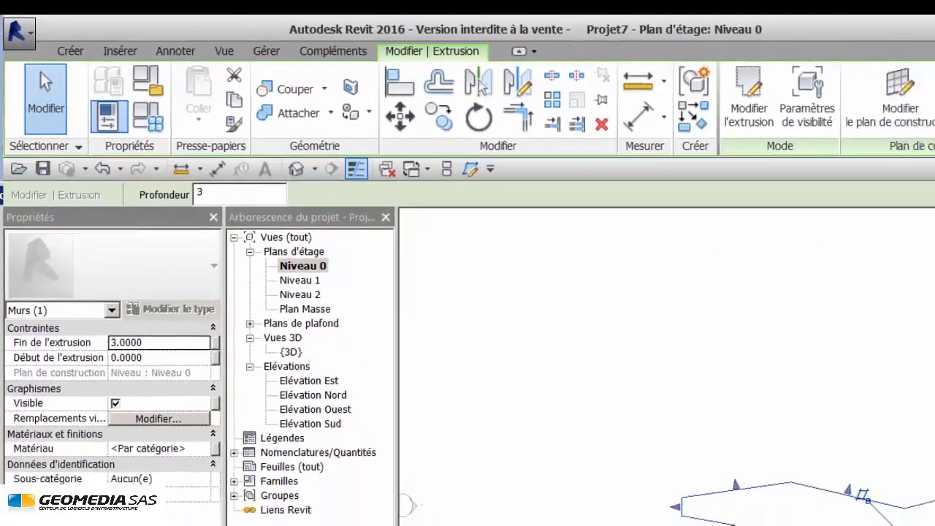
{"action": "left_click", "coordinate": [751, 269]}
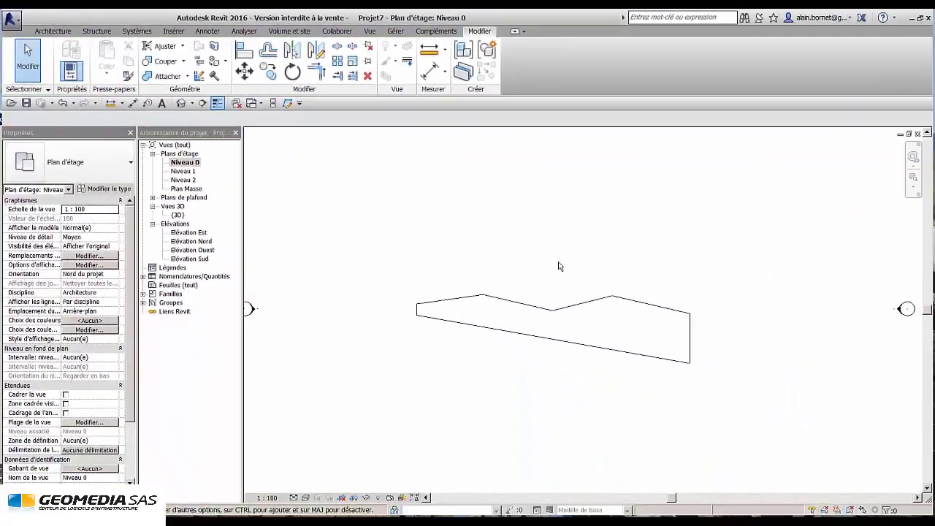
{"action": "double_click", "coordinate": [179, 215]}
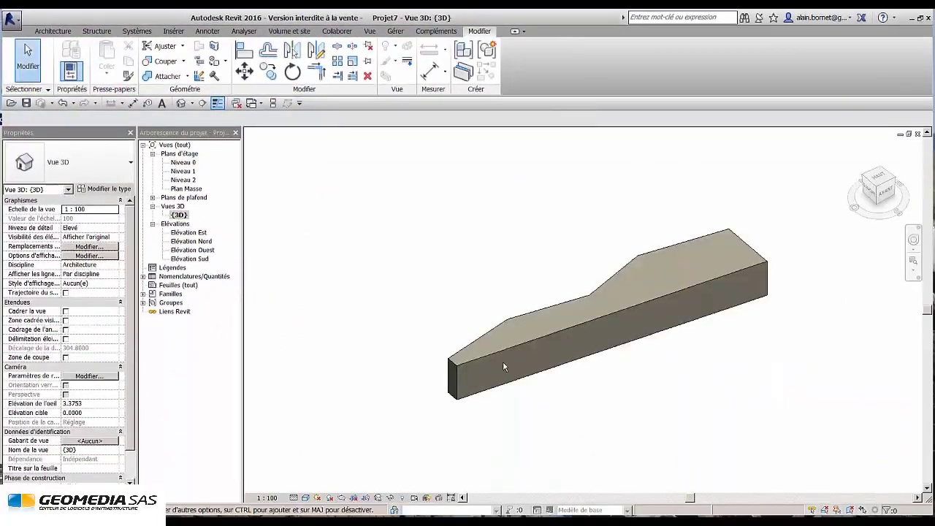
{"action": "middle_click_drag", "start_coordinate": [568, 380], "coordinate": [513, 390]}
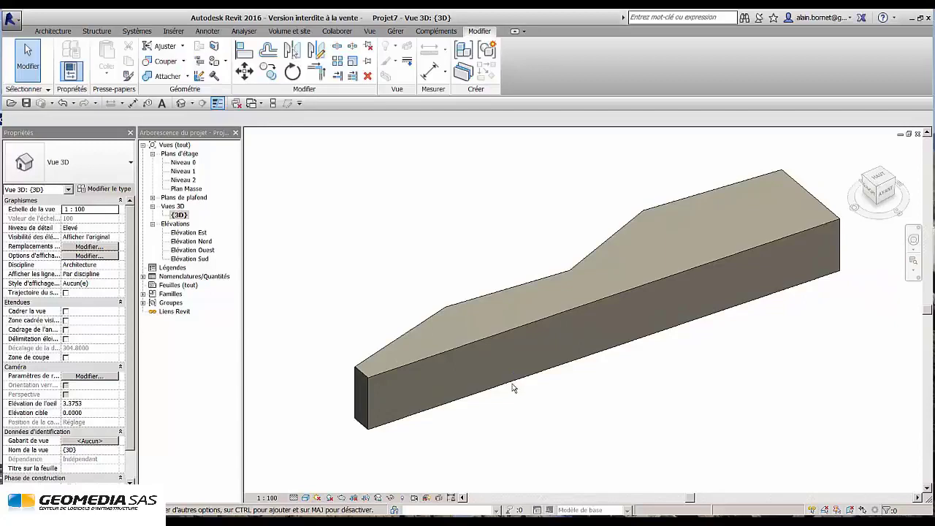
- Add a project parameter named Prix with type Nombre, grouped under Données
{"action": "left_click", "coordinate": [395, 33]}
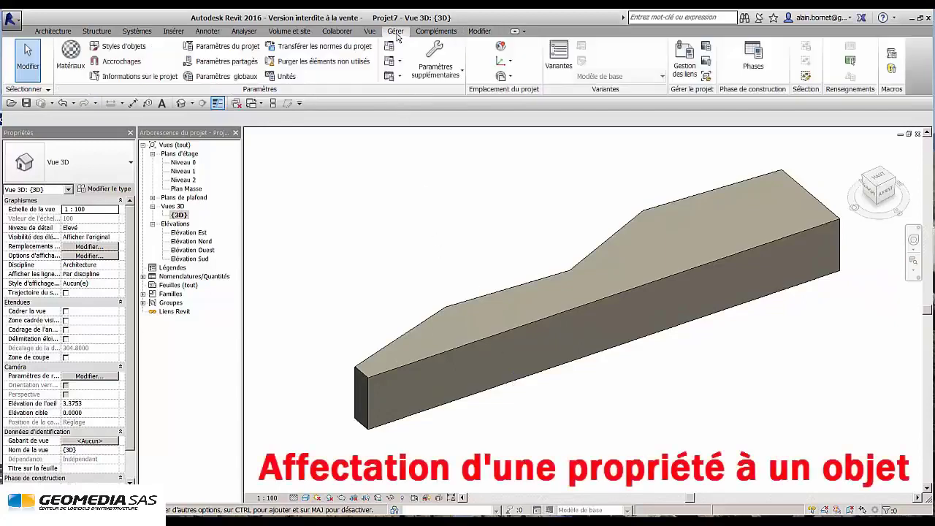
{"action": "left_click", "coordinate": [226, 47]}
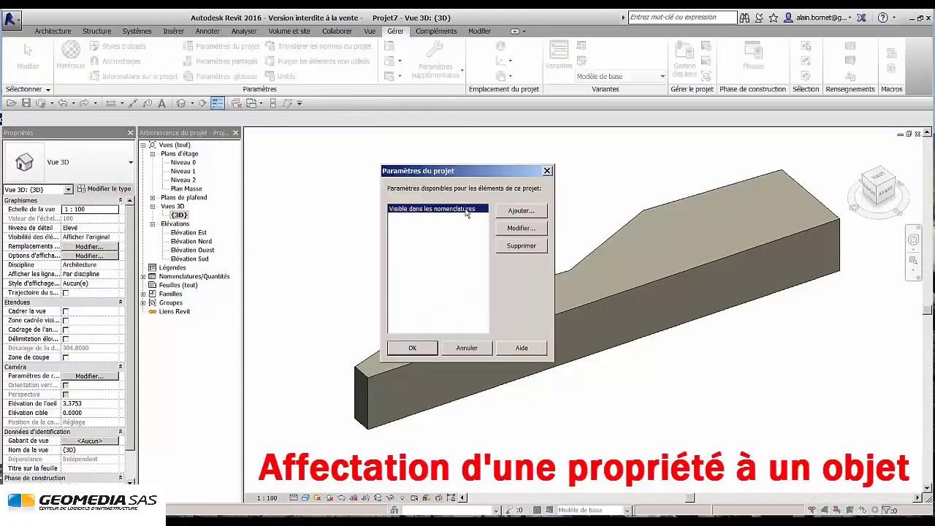
{"action": "left_click", "coordinate": [521, 211]}
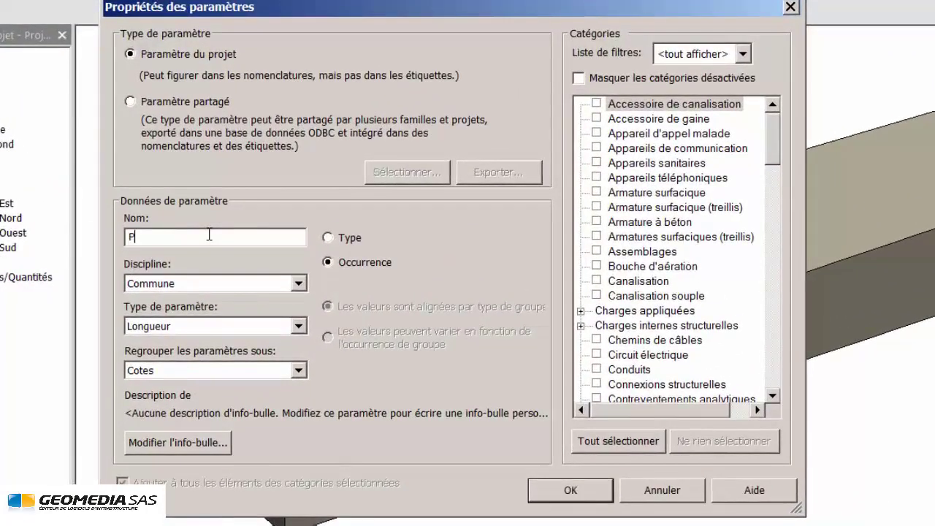
{"action": "left_click", "coordinate": [298, 329]}
{"action": "left_click", "coordinate": [226, 372]}
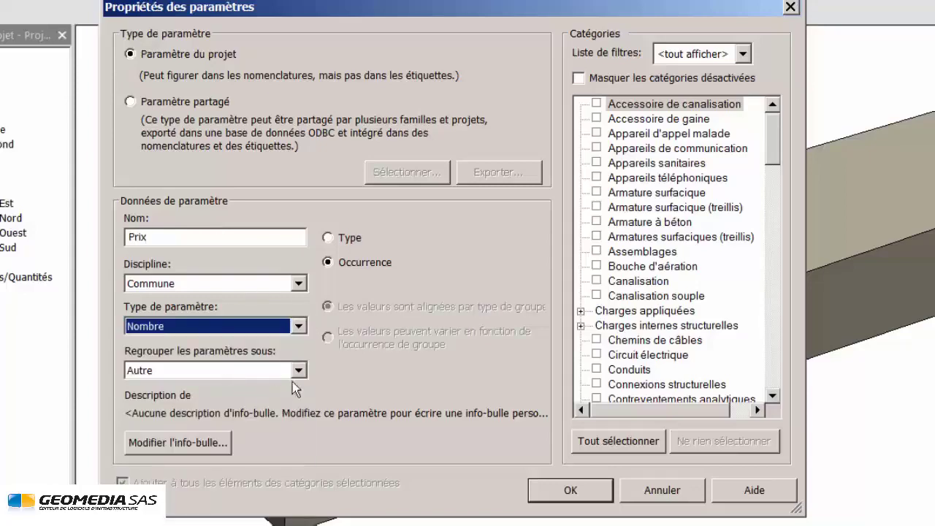
{"action": "left_click", "coordinate": [298, 370]}
{"action": "left_click", "coordinate": [193, 41]}
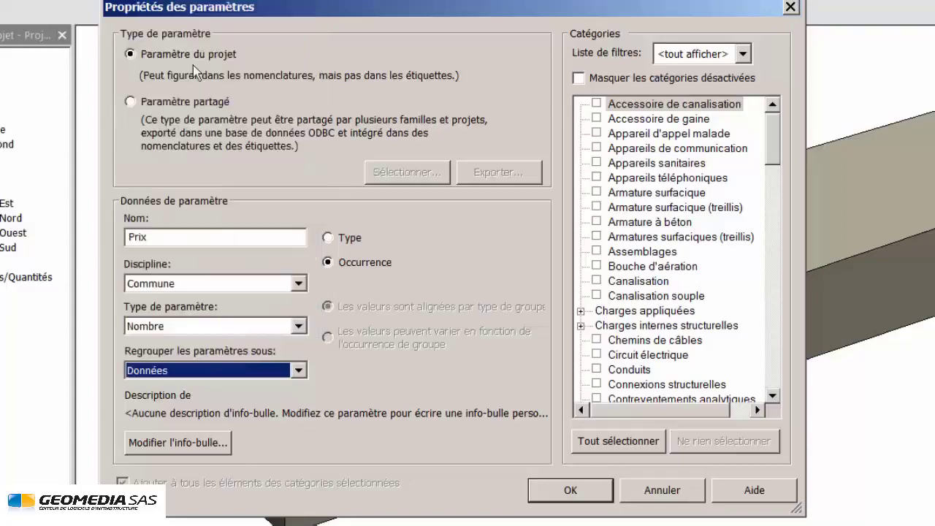
- Apply the Prix parameter to the Murs category and confirm the project parameters
{"action": "left_click_drag", "start_coordinate": [775, 150], "coordinate": [777, 266]}
{"action": "left_click", "coordinate": [606, 326]}
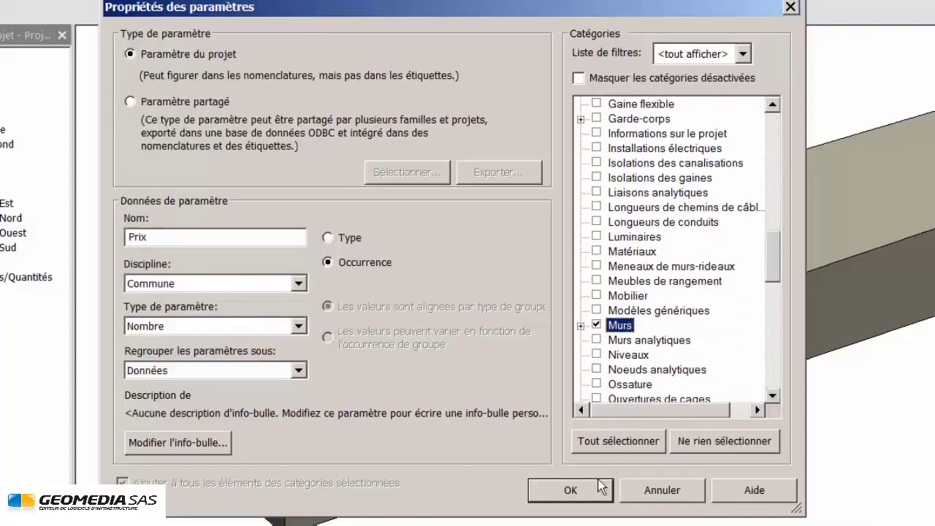
{"action": "left_click", "coordinate": [572, 491]}
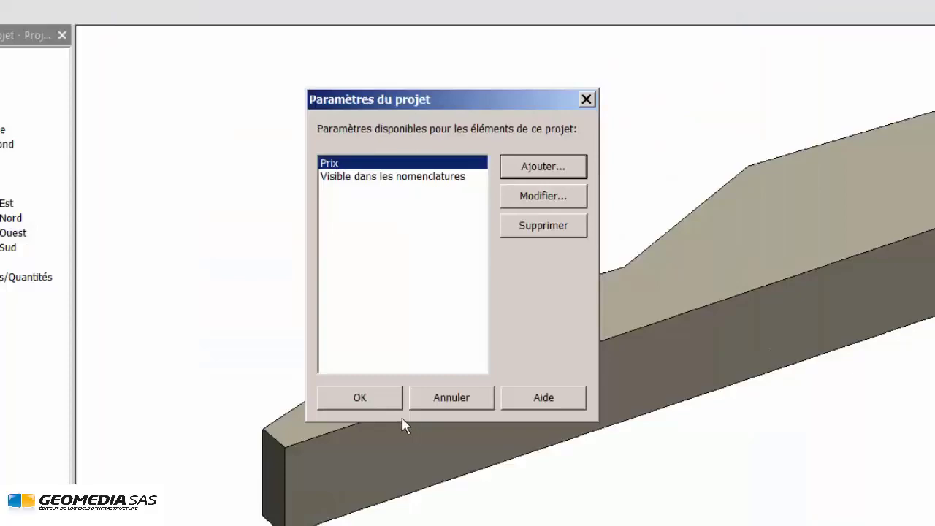
{"action": "left_click", "coordinate": [367, 400]}
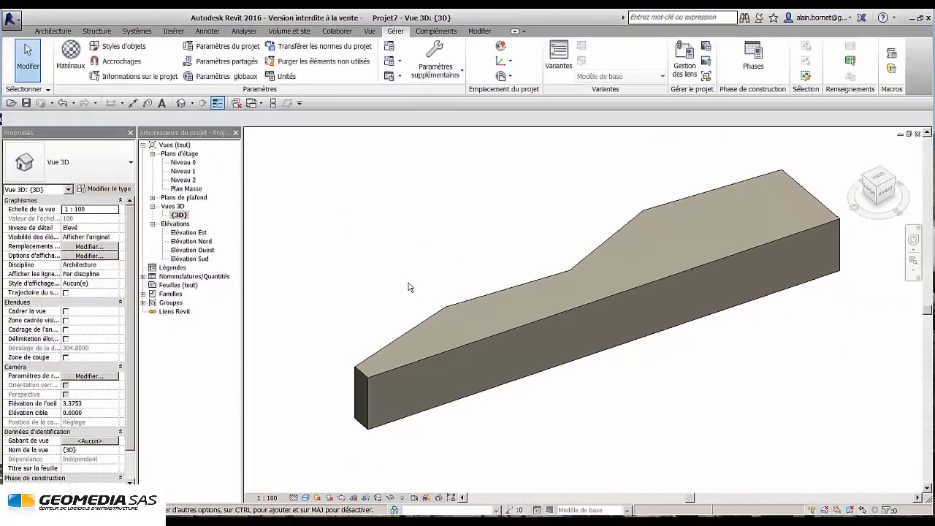
- Select the variable-width in-place wall and activate its Prix value among the instance properties
{"action": "left_click", "coordinate": [470, 310]}
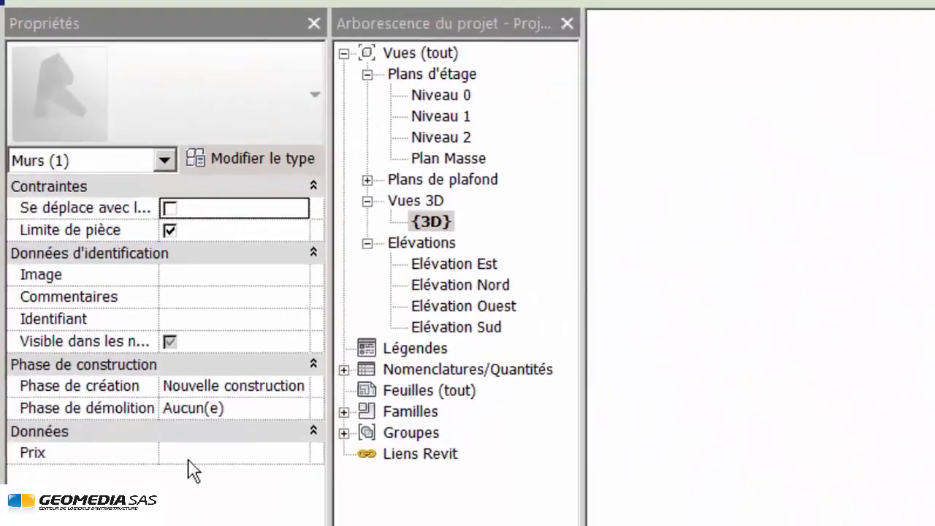
{"action": "left_click", "coordinate": [194, 454]}
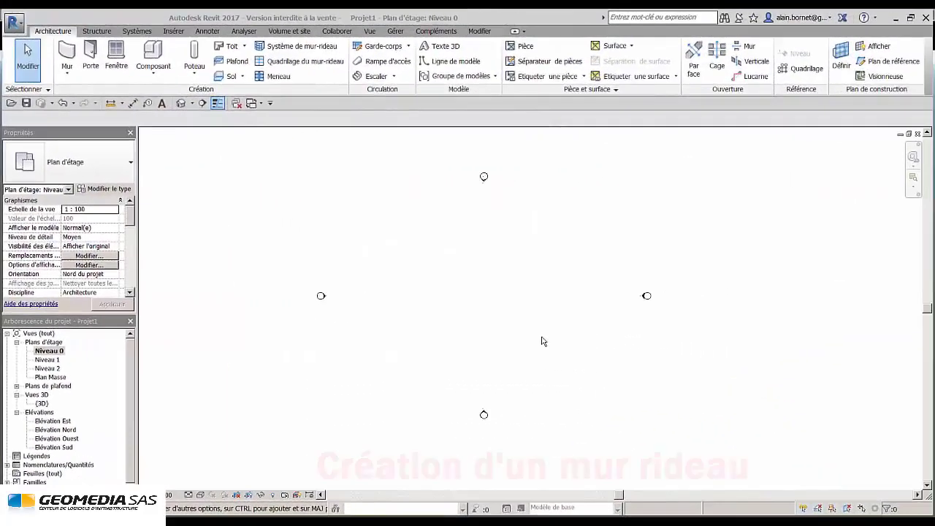
- Draw a horizontal Simple panneau curtain wall about 26.7 m long in the Niveau 0 plan, with an unconnected height of 3
{"action": "left_click", "coordinate": [66, 58]}
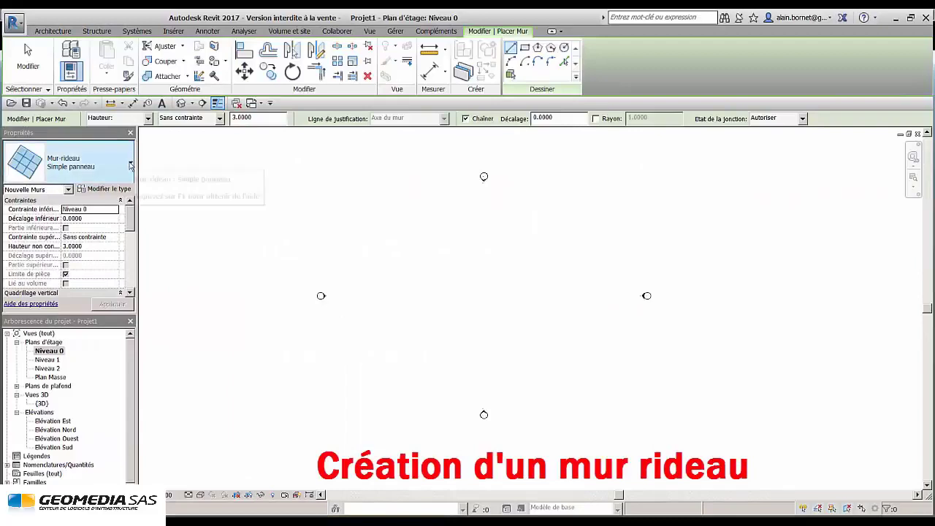
{"action": "left_click", "coordinate": [131, 166]}
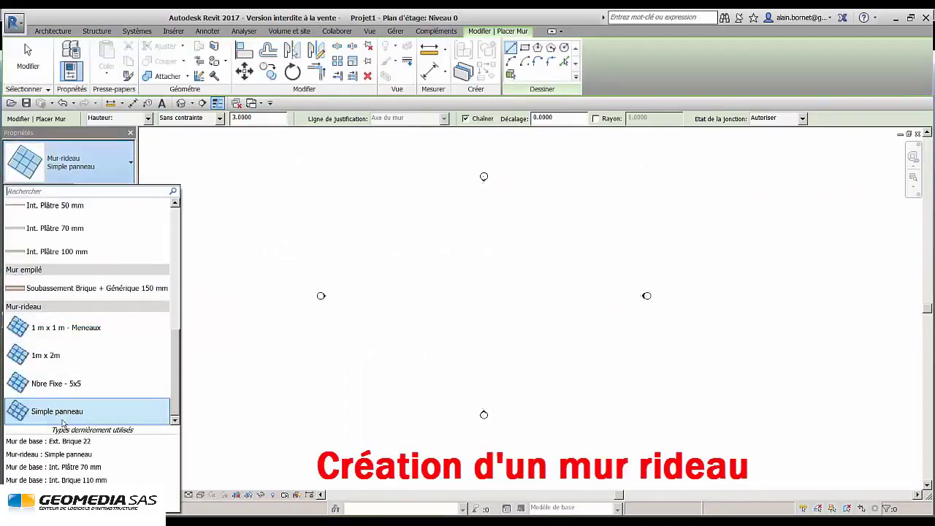
{"action": "left_click", "coordinate": [97, 411]}
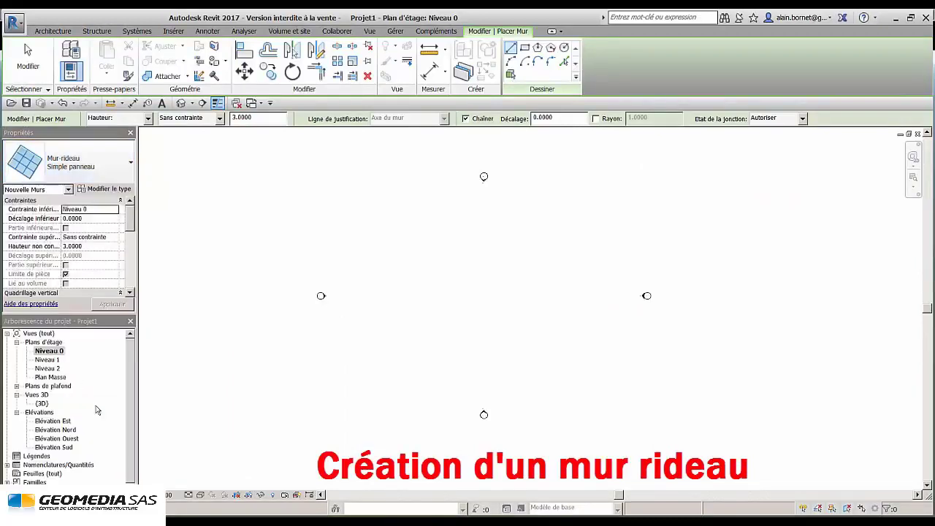
{"action": "left_click", "coordinate": [401, 294]}
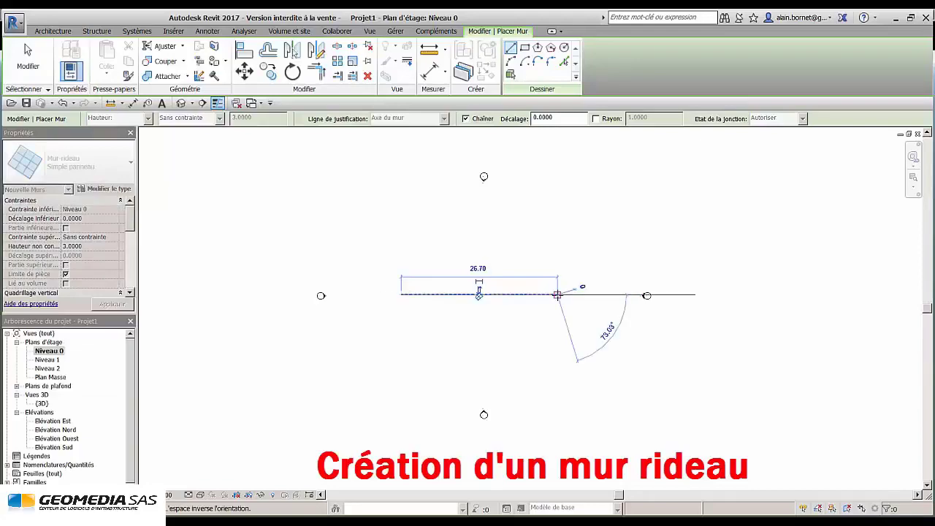
{"action": "left_click", "coordinate": [557, 294]}
{"action": "key", "text": "Escape"}
{"action": "key", "text": "Escape"}
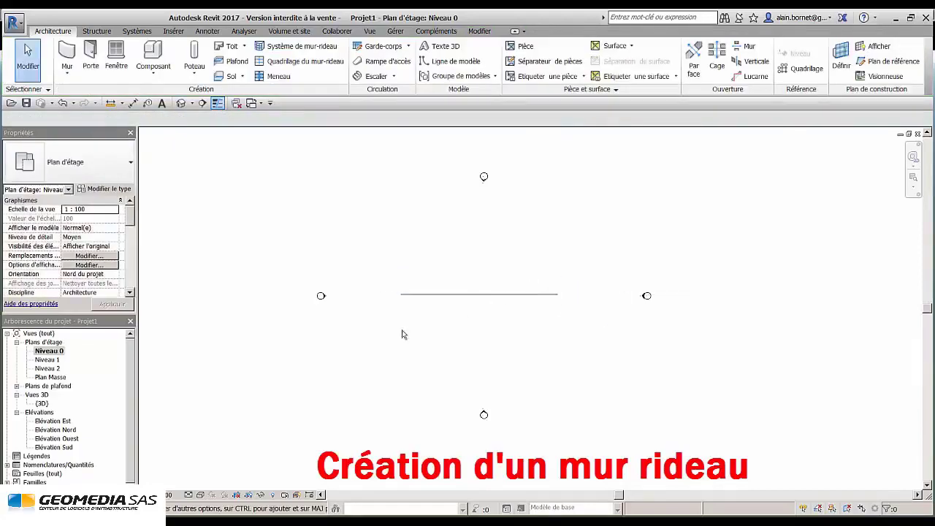
- Add six vertical grid lines across all segments, distributed along the curtain wall in the 3D view
{"action": "double_click", "coordinate": [43, 404]}
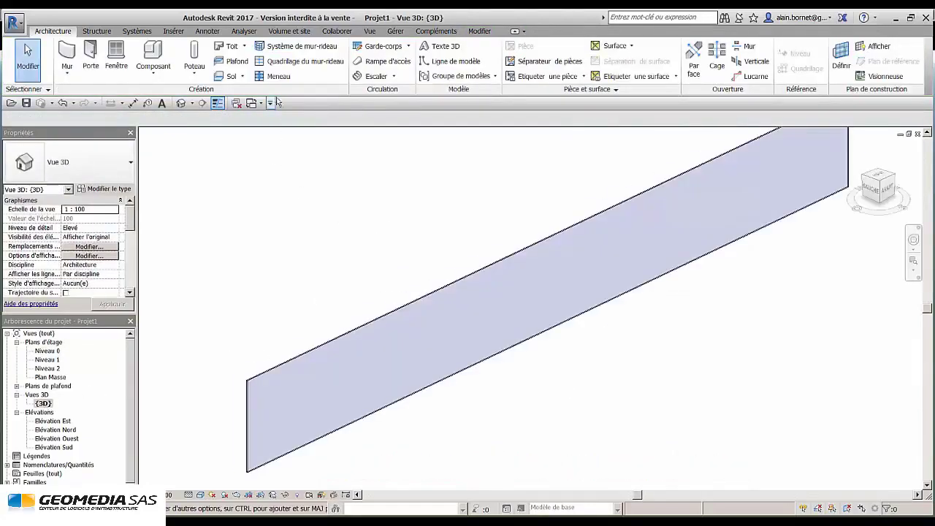
{"action": "left_click", "coordinate": [296, 60]}
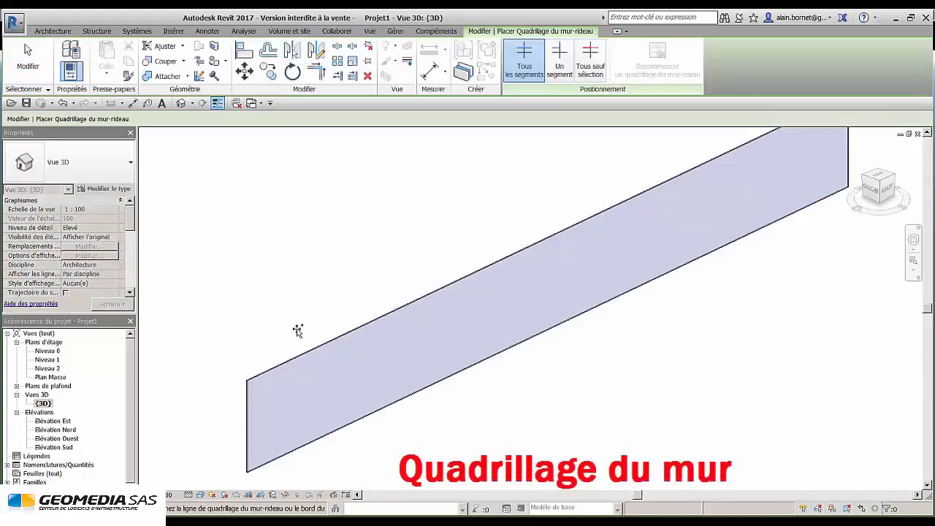
{"action": "left_click", "coordinate": [366, 328]}
{"action": "left_click", "coordinate": [426, 300]}
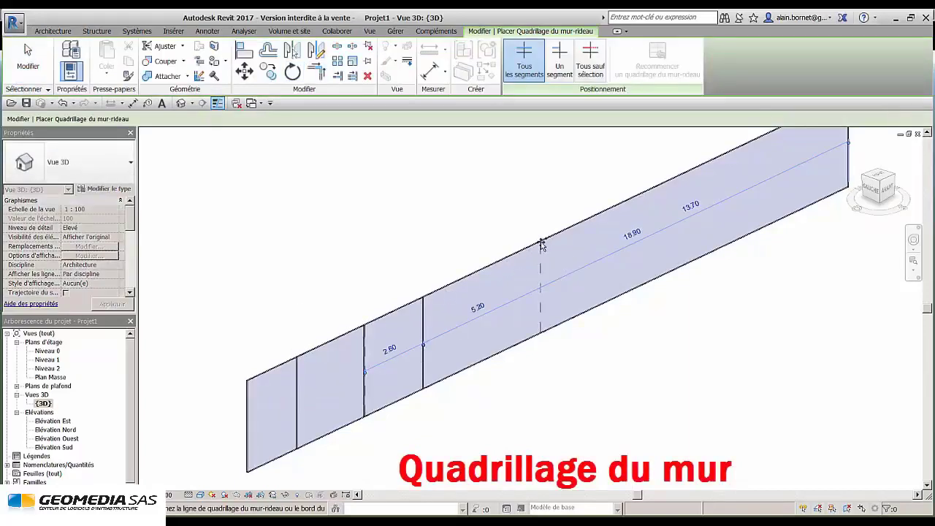
{"action": "left_click", "coordinate": [541, 245]}
{"action": "left_click", "coordinate": [610, 211]}
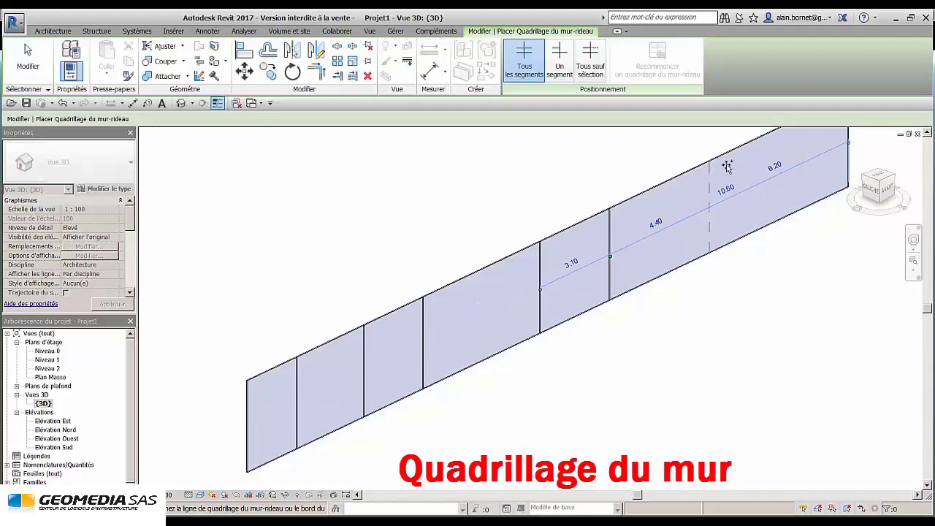
{"action": "left_click", "coordinate": [726, 167]}
- Add three roughly evenly spaced horizontal grid lines along the full length of the curtain wall
{"action": "middle_click_drag", "start_coordinate": [842, 138], "coordinate": [772, 205]}
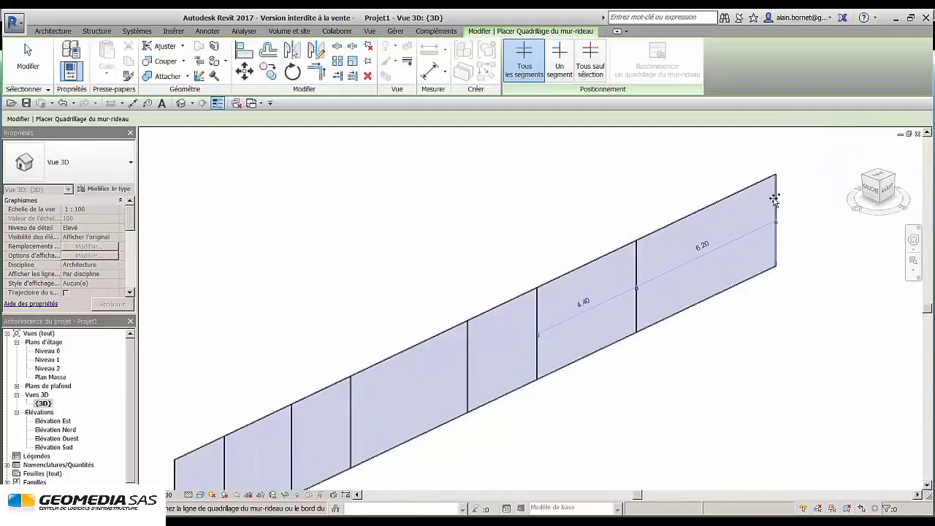
{"action": "left_click", "coordinate": [776, 200]}
{"action": "left_click", "coordinate": [775, 223]}
{"action": "left_click", "coordinate": [775, 246]}
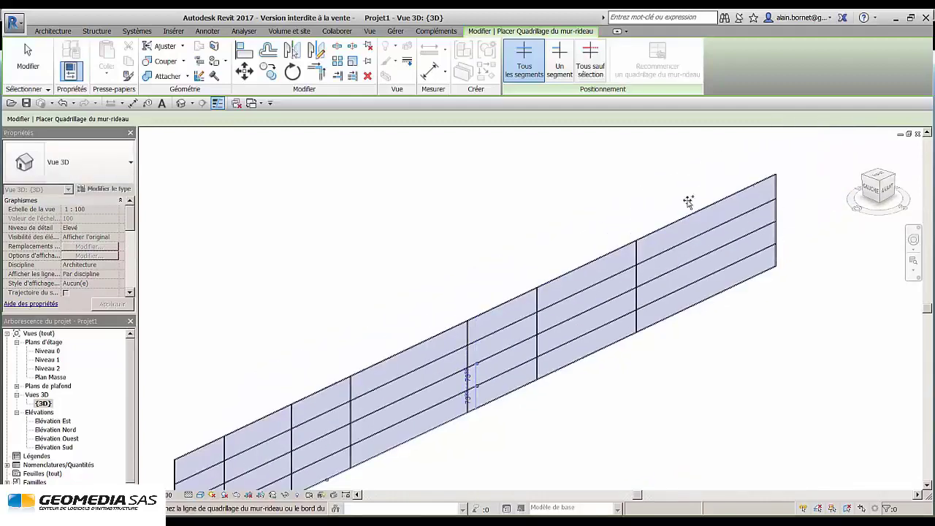
{"action": "key", "text": "Escape"}
- Move the third vertical grid line so that its distance to the fourth one is 6 m
{"action": "scroll", "coordinate": [634, 197], "scroll_direction": "down", "scroll_amount": 3}
{"action": "scroll", "coordinate": [472, 376], "scroll_direction": "up", "scroll_amount": 4}
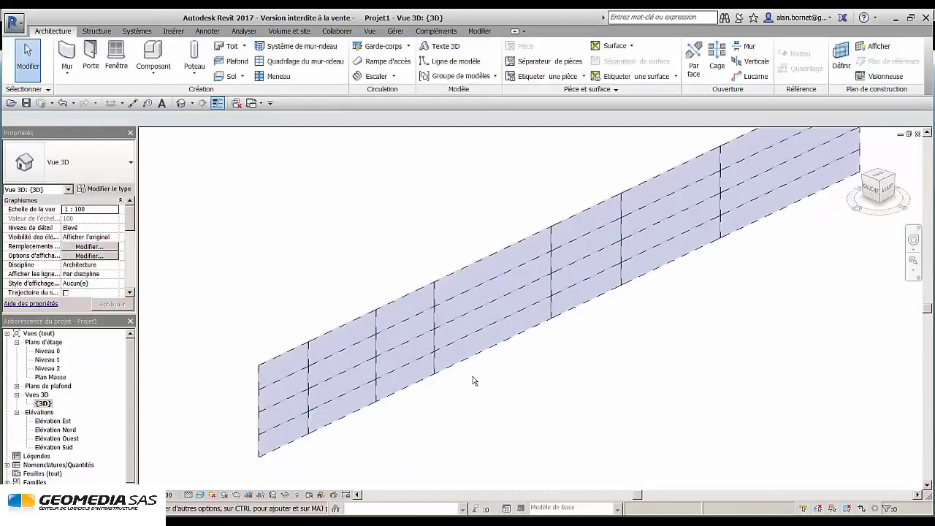
{"action": "left_click", "coordinate": [429, 349]}
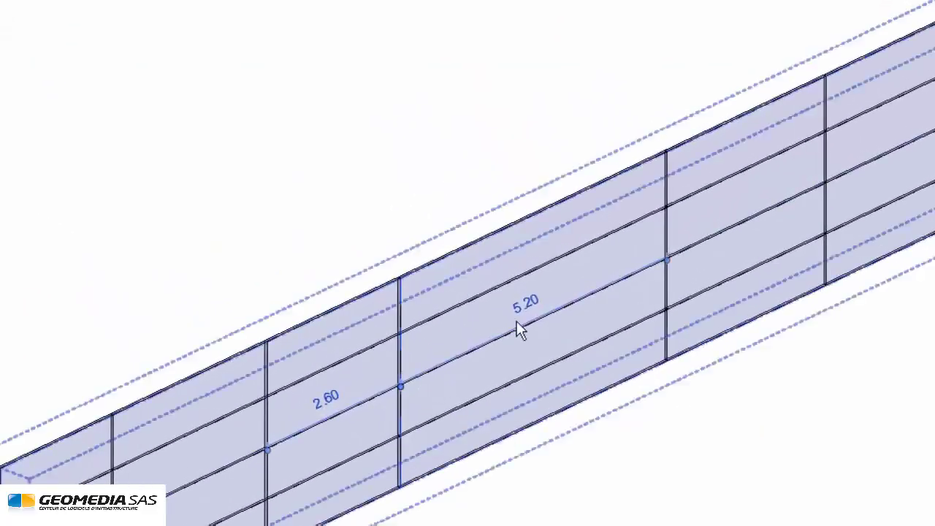
{"action": "left_click", "coordinate": [527, 306]}
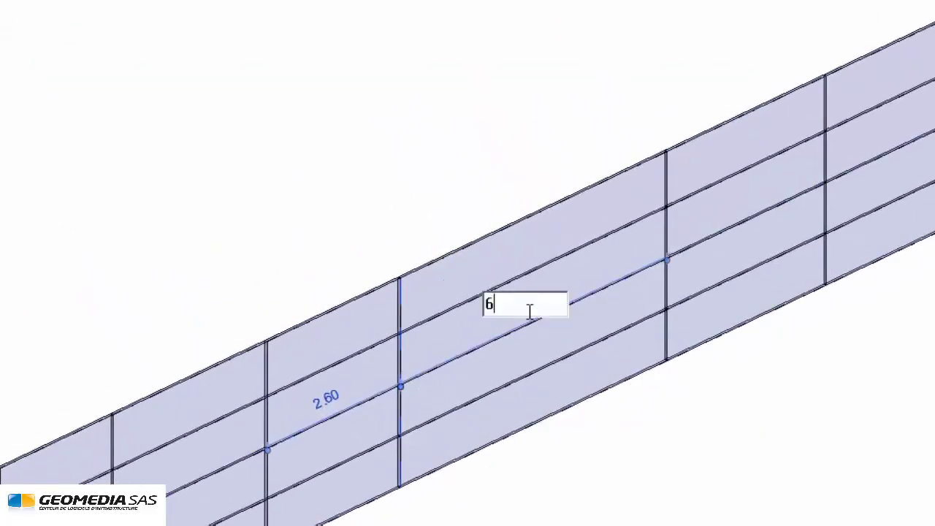
{"action": "key", "text": "Return"}
{"action": "left_click", "coordinate": [505, 461]}
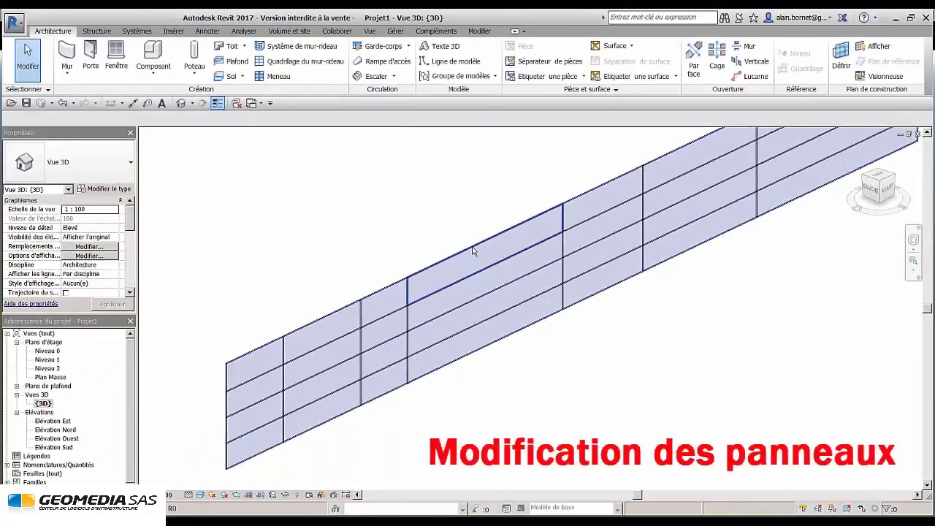
- Change the top panel of the 6 m wide bay to the empty system panel type Vide
{"action": "left_click", "coordinate": [467, 252]}
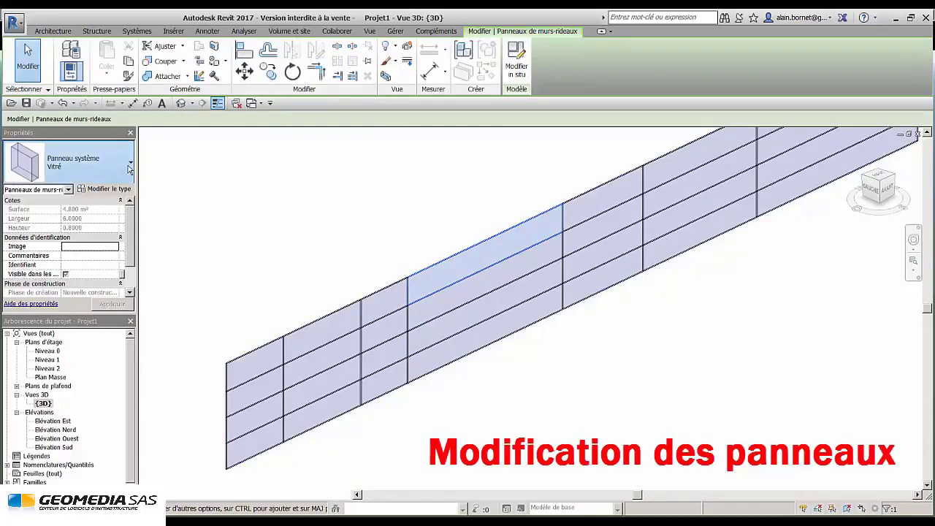
{"action": "left_click", "coordinate": [87, 164]}
{"action": "scroll", "coordinate": [119, 317], "scroll_direction": "down", "scroll_amount": 2}
{"action": "left_click", "coordinate": [40, 408]}
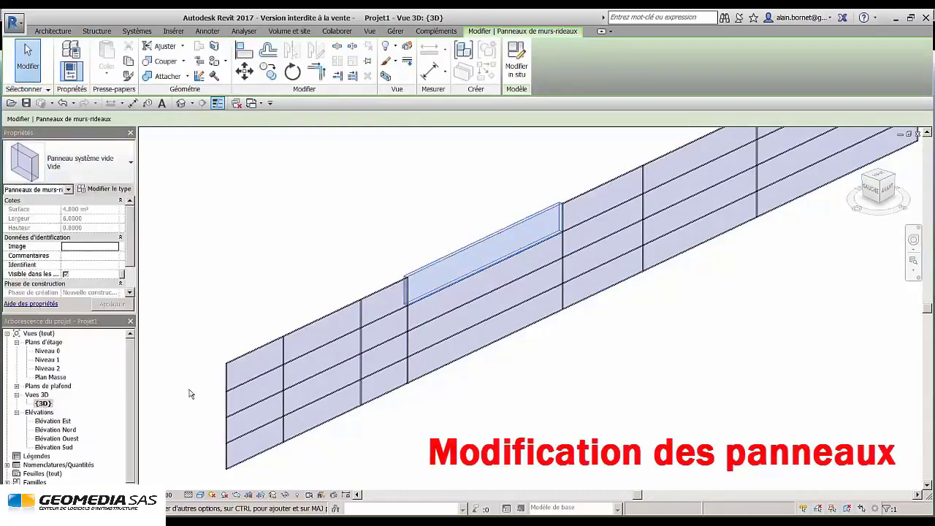
{"action": "key", "text": "Escape"}
- Change the second panel from the top in the 6 m wide bay to the type Vide
{"action": "left_click", "coordinate": [442, 290]}
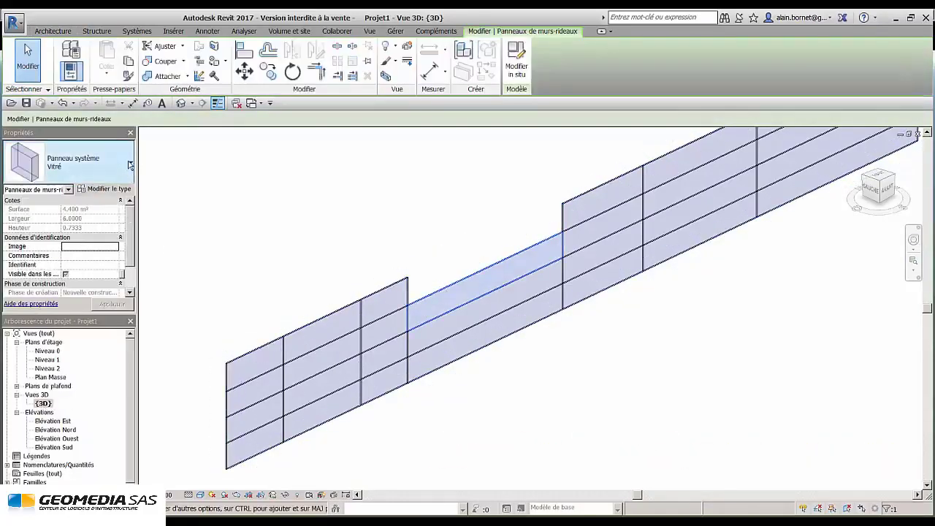
{"action": "left_click", "coordinate": [129, 164]}
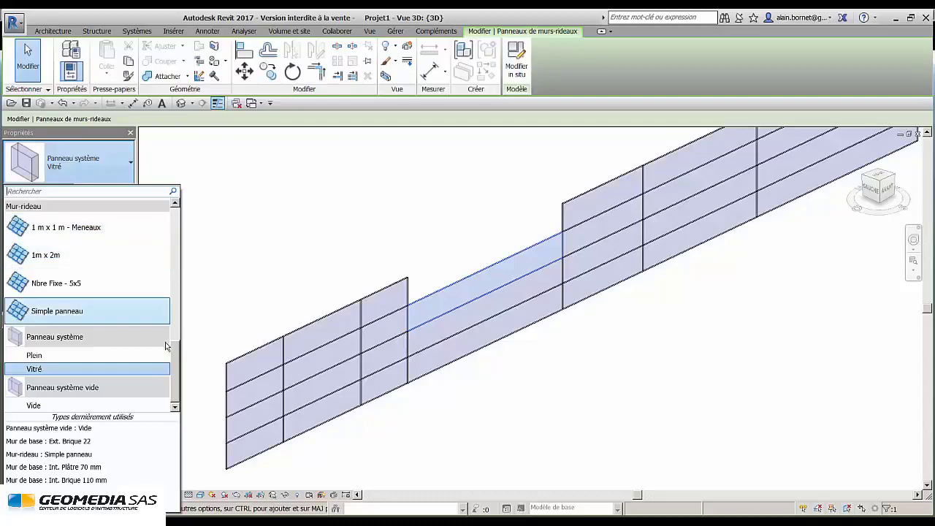
{"action": "left_click", "coordinate": [102, 406]}
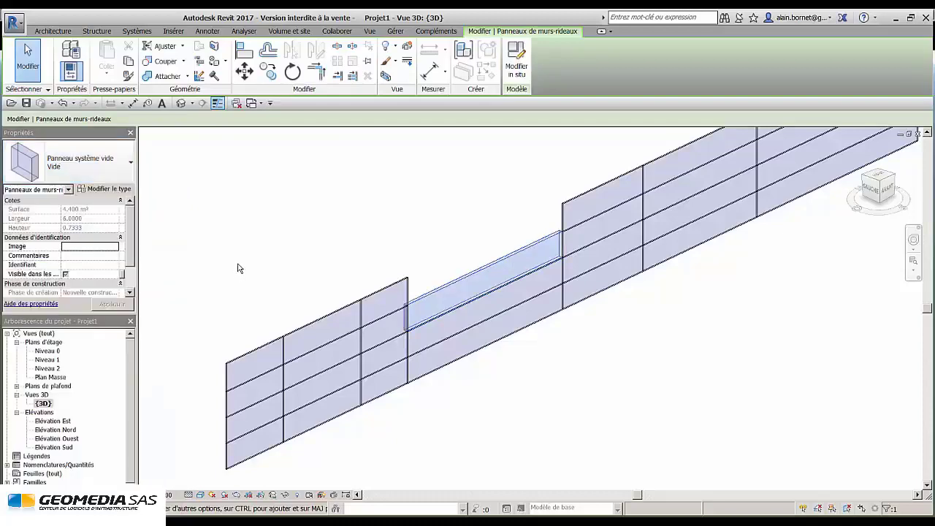
{"action": "key", "text": "Escape"}
- Replace the top glazed panel of the 4.4 m wide bay with the basic wall type Ext. Brique 22
{"action": "middle_click_drag", "start_coordinate": [370, 249], "coordinate": [205, 309]}
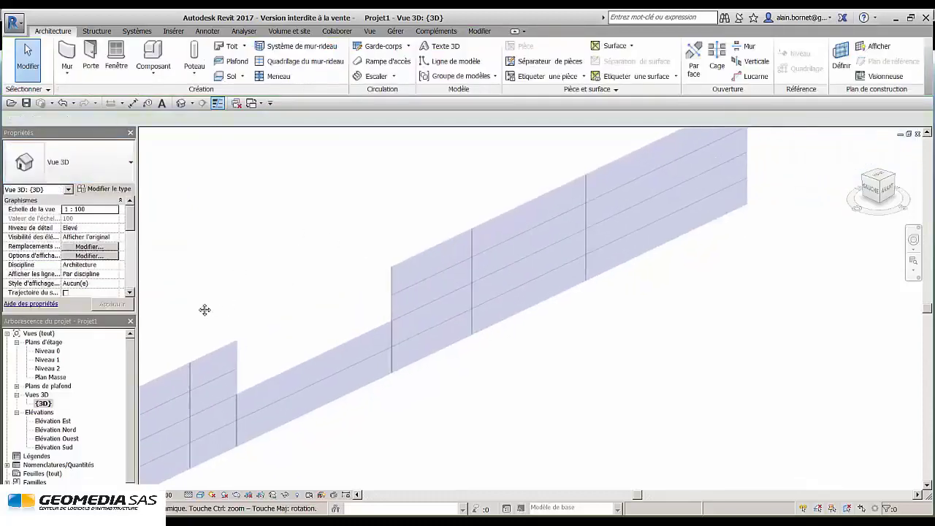
{"action": "left_click", "coordinate": [503, 217]}
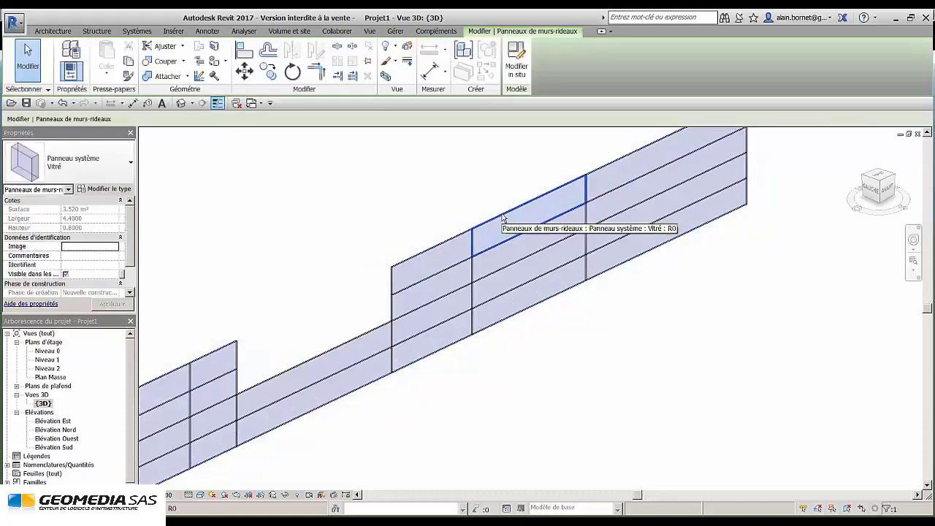
{"action": "left_click", "coordinate": [132, 163]}
{"action": "scroll", "coordinate": [116, 219], "scroll_direction": "down", "scroll_amount": 5}
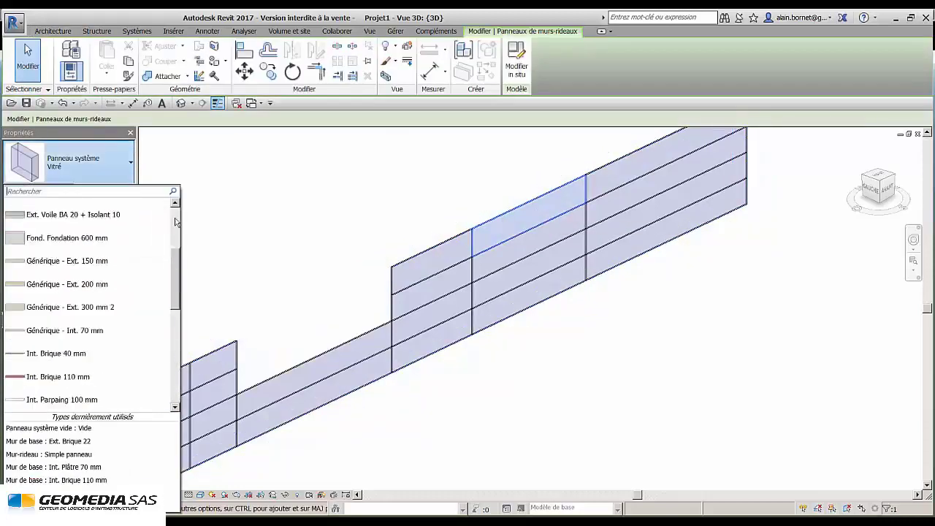
{"action": "scroll", "coordinate": [117, 215], "scroll_direction": "up", "scroll_amount": 3}
{"action": "left_click", "coordinate": [69, 260]}
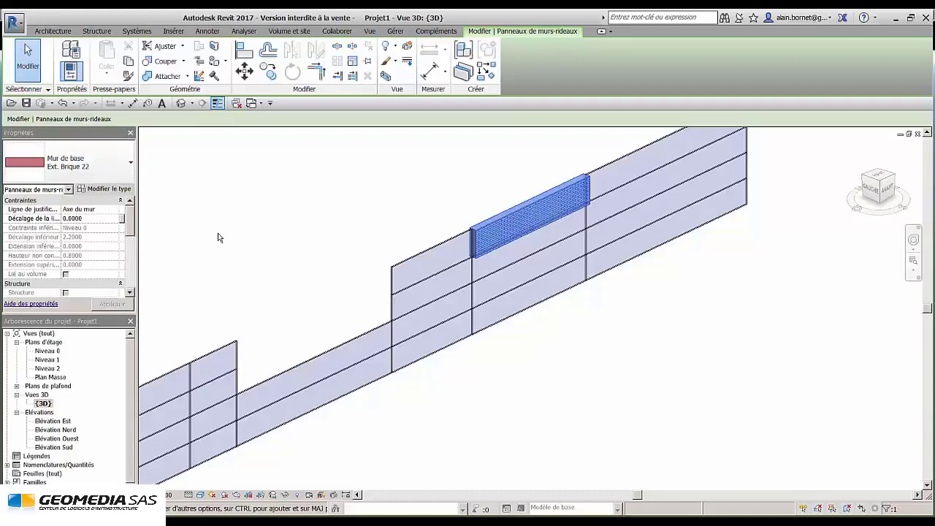
{"action": "left_click", "coordinate": [311, 236]}
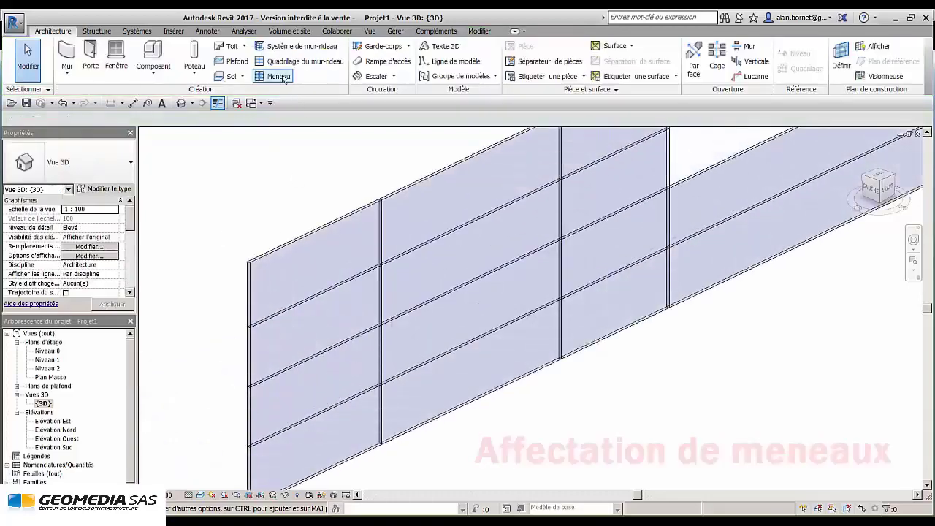
- Place 150 x 25mm rectangular mullions on the curtain wall's first vertical grid line and its horizontal grid lines
{"action": "left_click", "coordinate": [278, 76]}
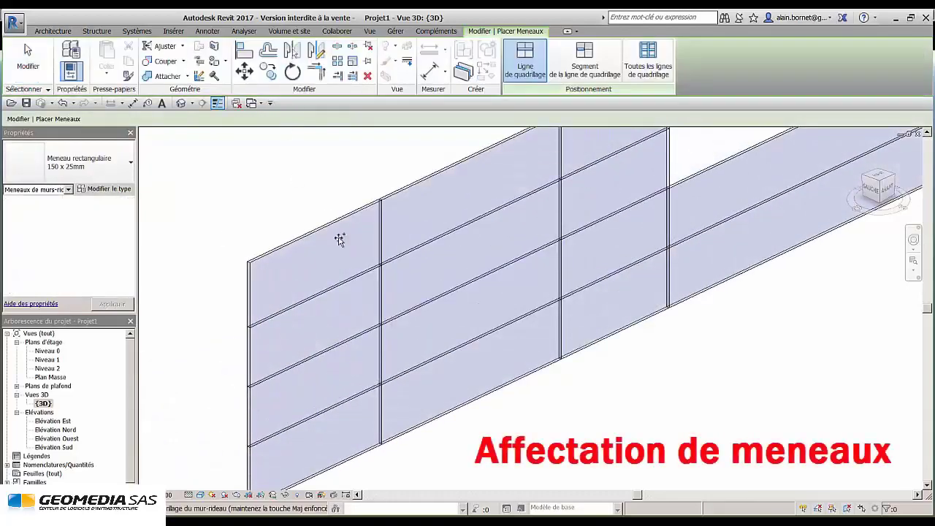
{"action": "left_click", "coordinate": [385, 247]}
{"action": "left_click", "coordinate": [403, 263]}
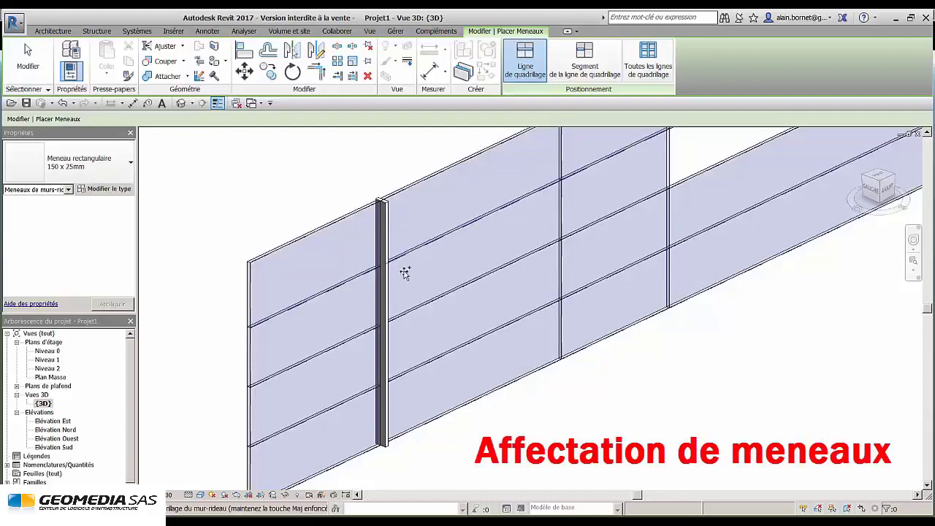
{"action": "left_click", "coordinate": [420, 307]}
{"action": "left_click", "coordinate": [431, 363]}
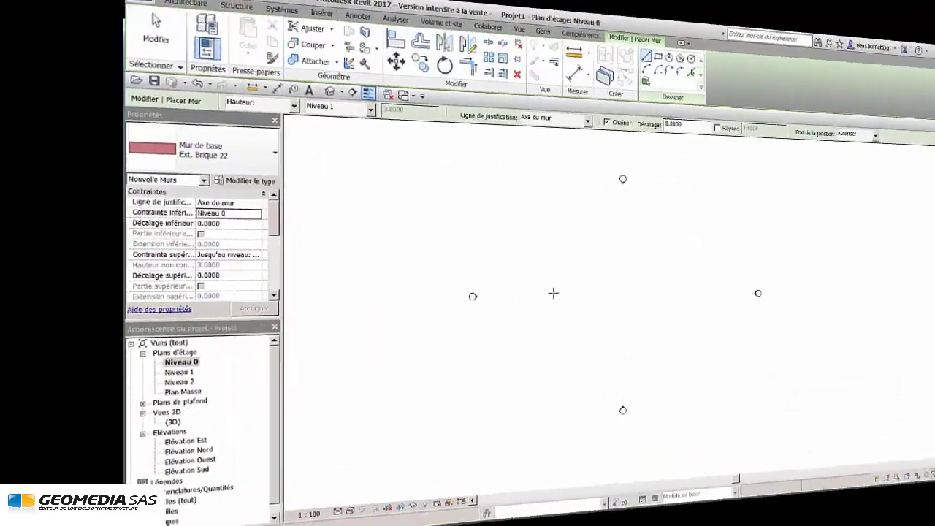
- Draw a horizontal Ext. Brique 22 wall in the Niveau 0 plan, with its top constrained to Niveau 1
{"action": "left_click", "coordinate": [548, 292]}
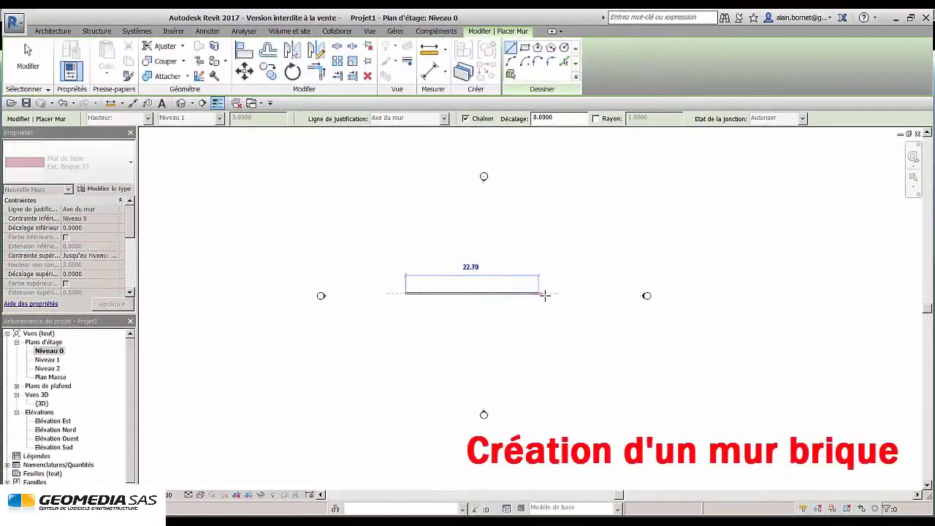
{"action": "left_click", "coordinate": [548, 295]}
{"action": "key", "text": "Escape"}
{"action": "key", "text": "Escape"}
- Embed a Simple panneau curtain wall about 7.1 m long in the middle of the brick wall in the Niveau 0 plan
{"action": "scroll", "coordinate": [472, 296], "scroll_direction": "up", "scroll_amount": 4}
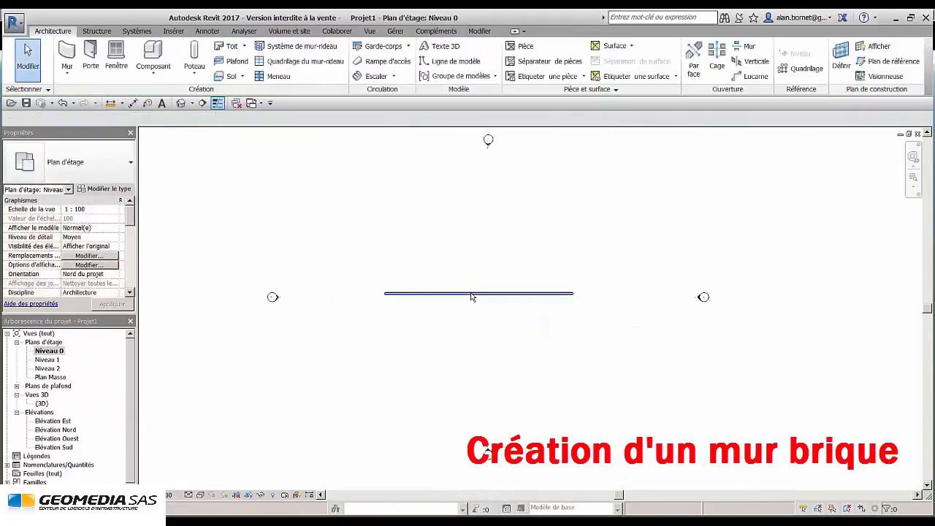
{"action": "scroll", "coordinate": [472, 296], "scroll_direction": "up", "scroll_amount": 2}
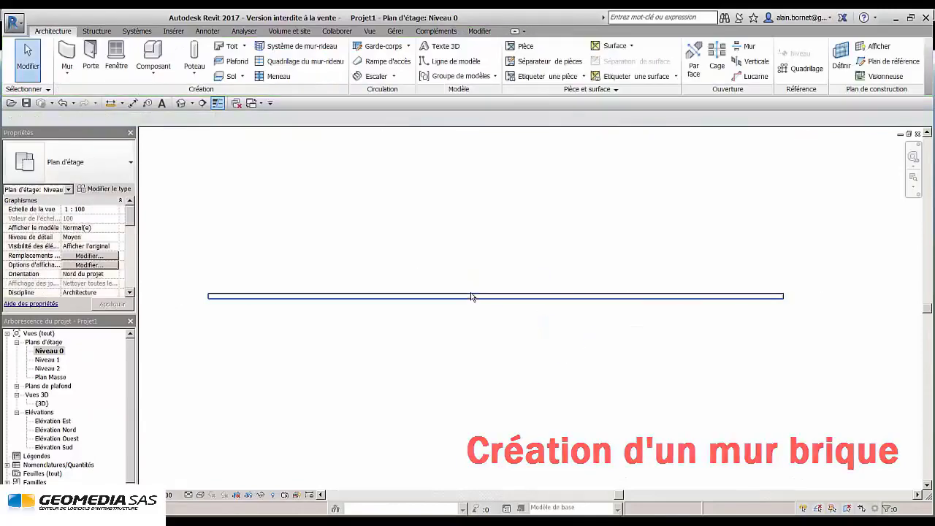
{"action": "left_click", "coordinate": [63, 52]}
{"action": "left_click", "coordinate": [80, 163]}
{"action": "scroll", "coordinate": [110, 292], "scroll_direction": "down", "scroll_amount": 10}
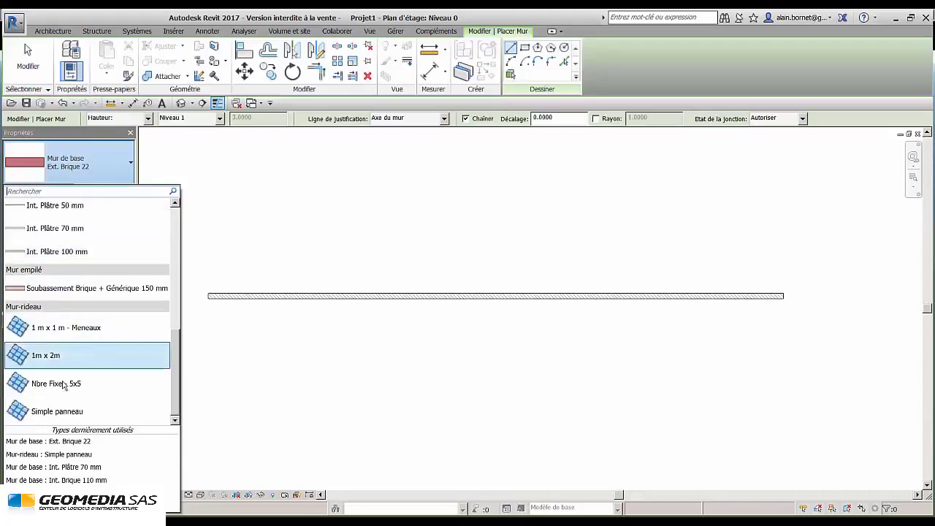
{"action": "left_click", "coordinate": [58, 411]}
{"action": "scroll", "coordinate": [397, 305], "scroll_direction": "up", "scroll_amount": 2}
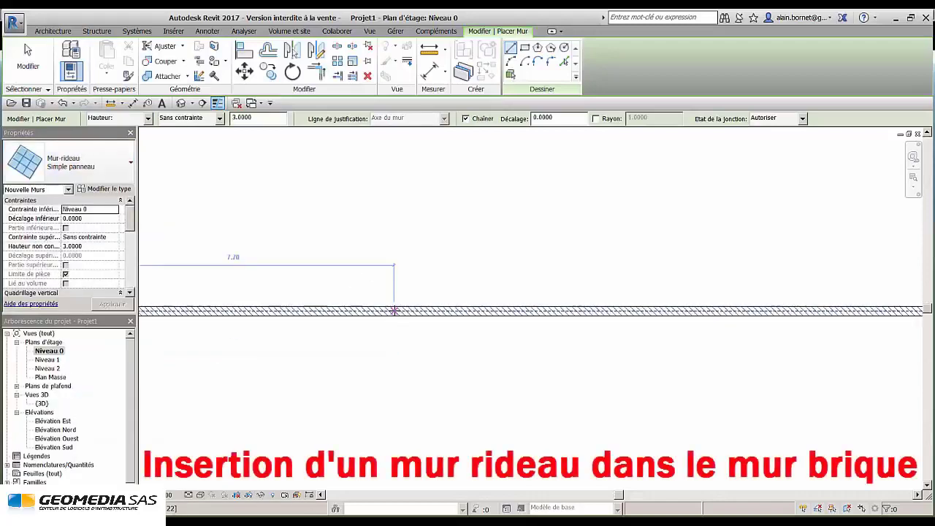
{"action": "left_click", "coordinate": [395, 311]}
{"action": "left_click", "coordinate": [689, 311]}
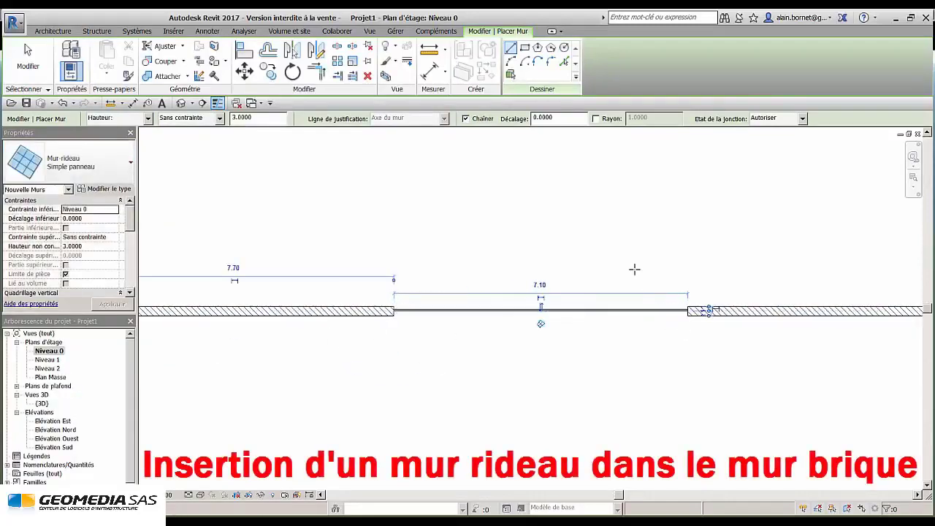
{"action": "key", "text": "Escape"}
{"action": "key", "text": "Escape"}
- In the 3D view, reduce the embedded curtain wall to about 1.53 m high with a base offset of about 0.76 m
{"action": "double_click", "coordinate": [49, 406]}
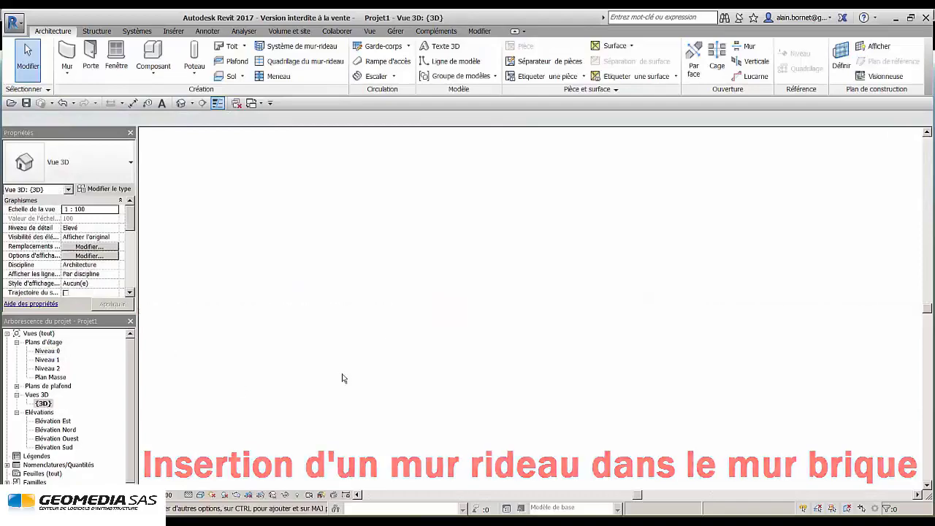
{"action": "scroll", "coordinate": [499, 318], "scroll_direction": "up", "scroll_amount": 2}
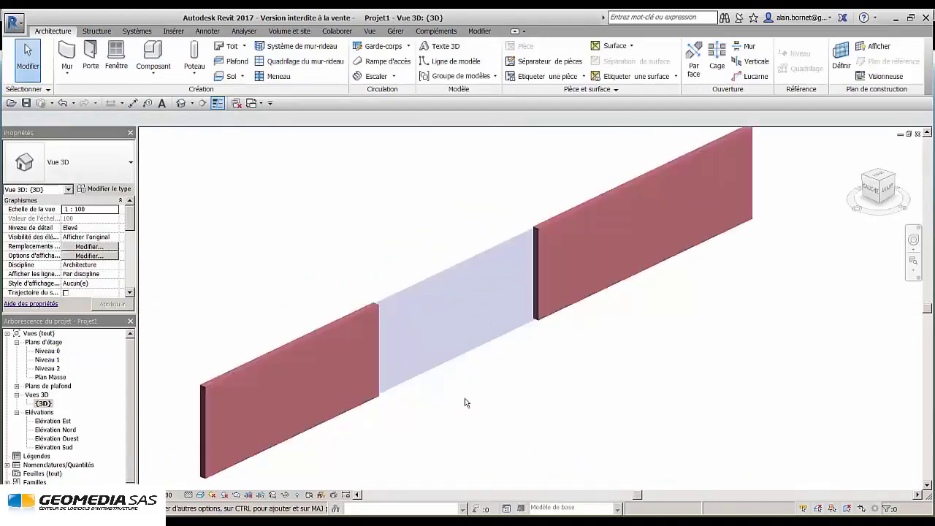
{"action": "left_click", "coordinate": [430, 282]}
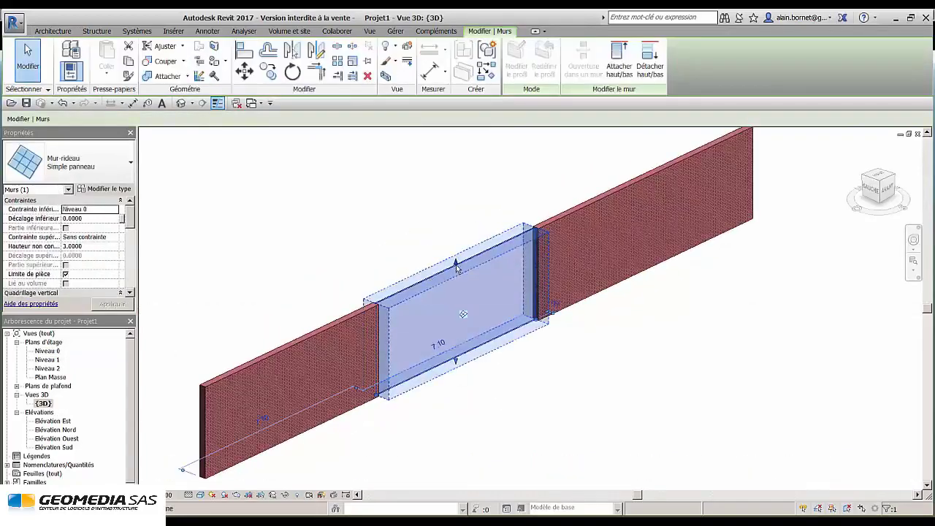
{"action": "left_click_drag", "start_coordinate": [456, 289], "coordinate": [457, 341]}
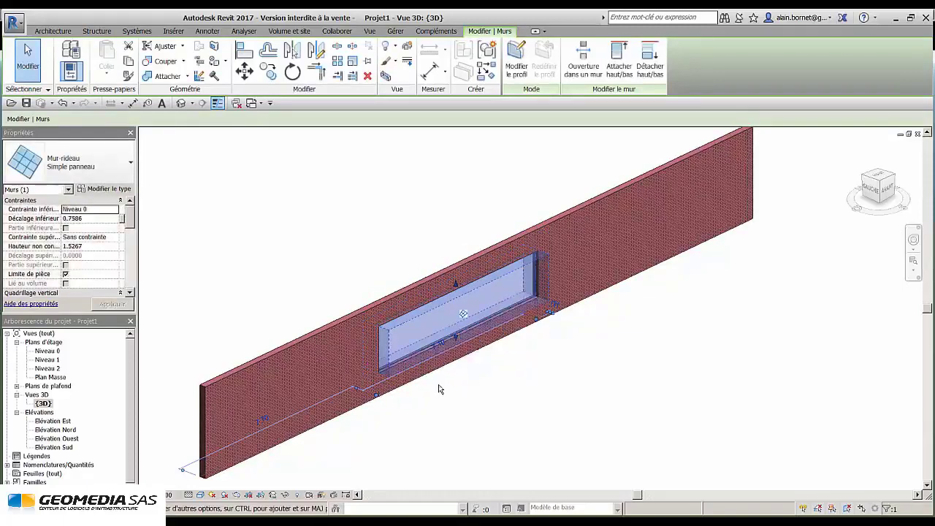
- Set the embedded curtain wall's length to 5 m
{"action": "scroll", "coordinate": [442, 380], "scroll_direction": "up", "scroll_amount": 3}
{"action": "left_click", "coordinate": [430, 327]}
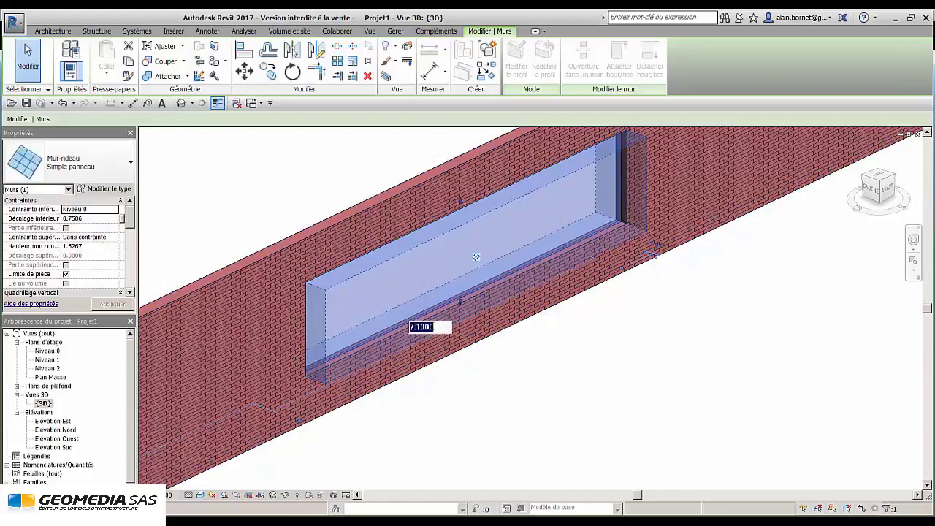
{"action": "type", "text": "5"}
{"action": "key", "text": "Return"}
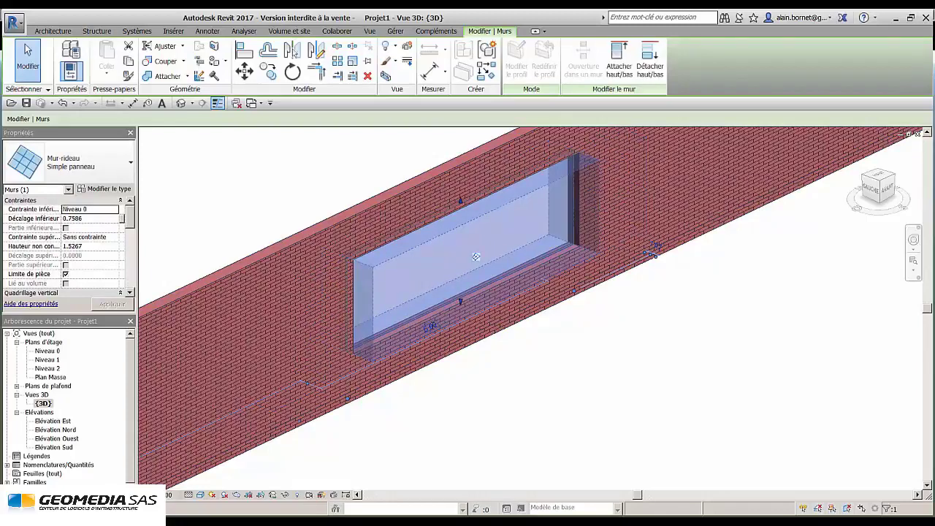
{"action": "key", "text": "Escape"}
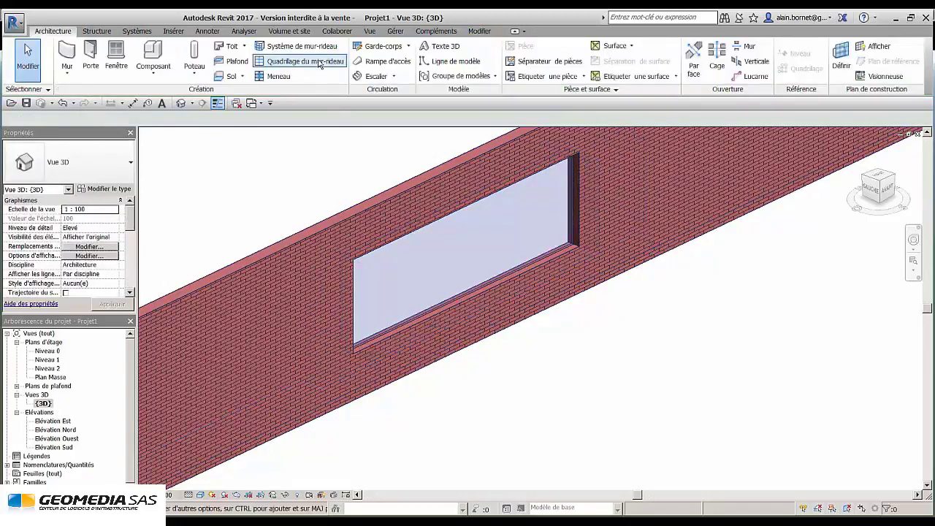
- Divide the embedded curtain wall with four vertical and two horizontal grid lines across all segments
{"action": "left_click", "coordinate": [319, 62]}
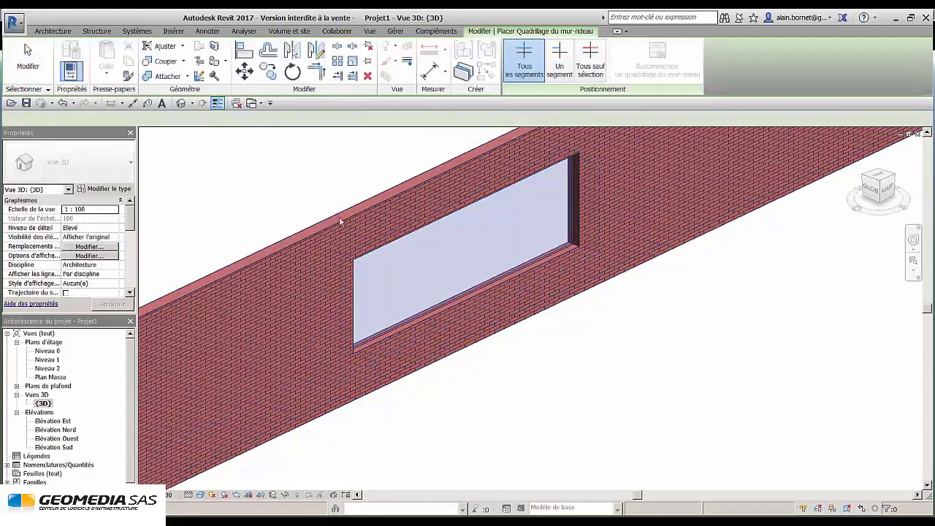
{"action": "left_click", "coordinate": [421, 314]}
{"action": "left_click", "coordinate": [482, 289]}
{"action": "left_click", "coordinate": [544, 261]}
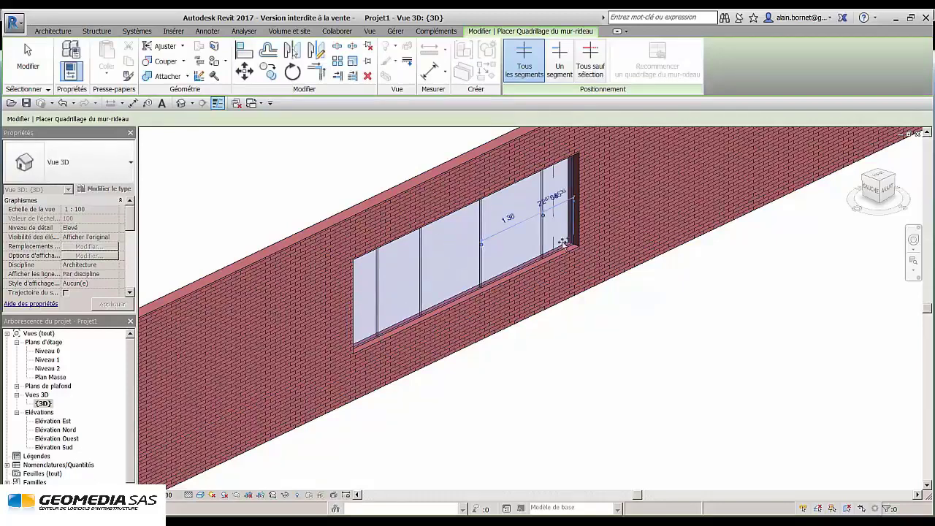
{"action": "left_click", "coordinate": [572, 229]}
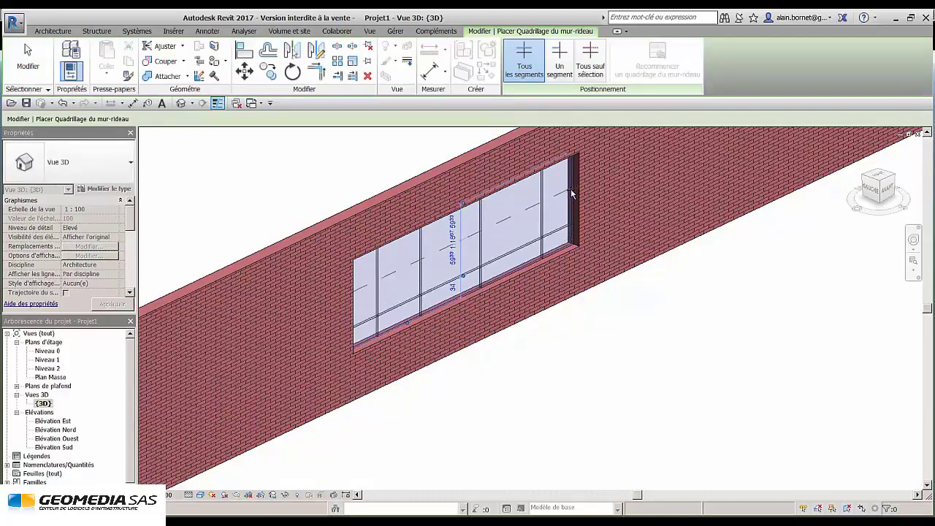
{"action": "left_click", "coordinate": [571, 192]}
{"action": "key", "text": "Escape"}
{"action": "key", "text": "Escape"}
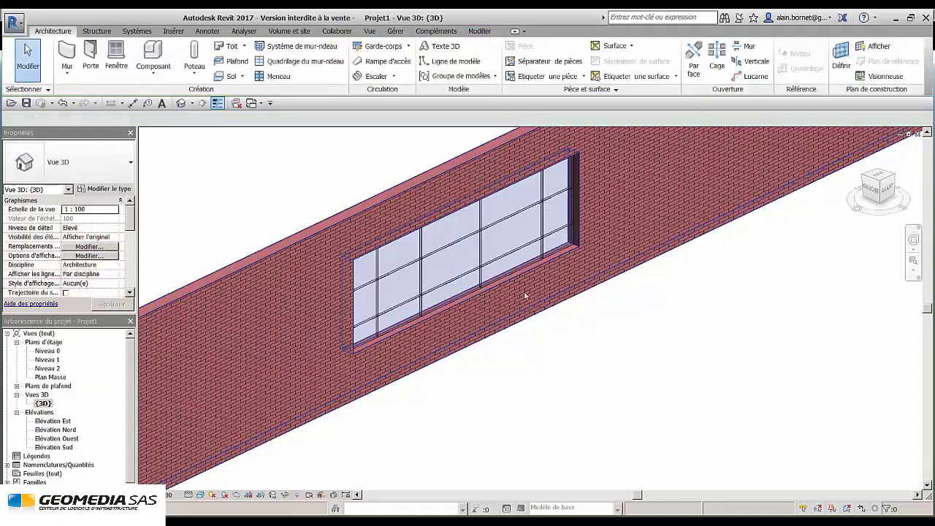
- Place 150 x 25mm rectangular mullions on all vertical and horizontal grid lines of the embedded curtain wall
{"action": "left_click", "coordinate": [278, 76]}
{"action": "left_click", "coordinate": [422, 249]}
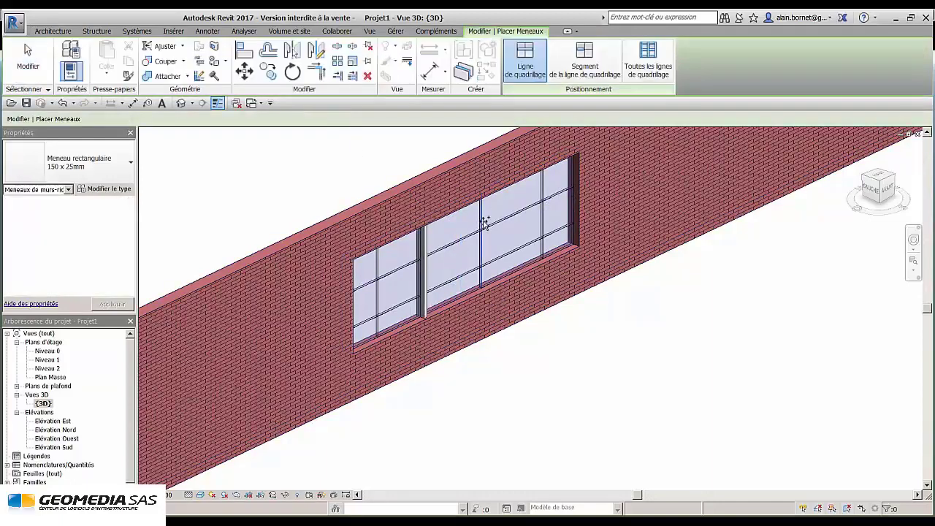
{"action": "left_click", "coordinate": [483, 223]}
{"action": "left_click", "coordinate": [473, 234]}
{"action": "left_click", "coordinate": [518, 243]}
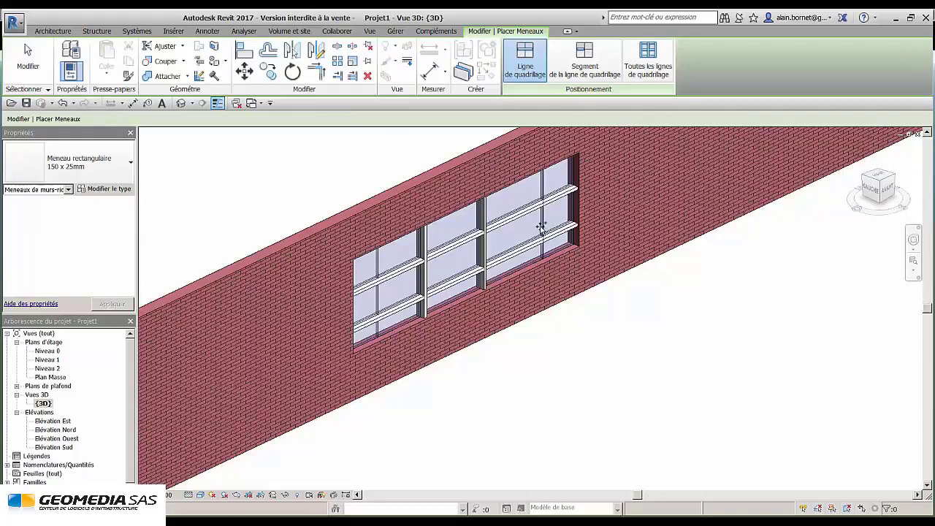
{"action": "left_click", "coordinate": [541, 228]}
{"action": "left_click", "coordinate": [377, 290]}
{"action": "key", "text": "Escape"}
{"action": "key", "text": "Escape"}
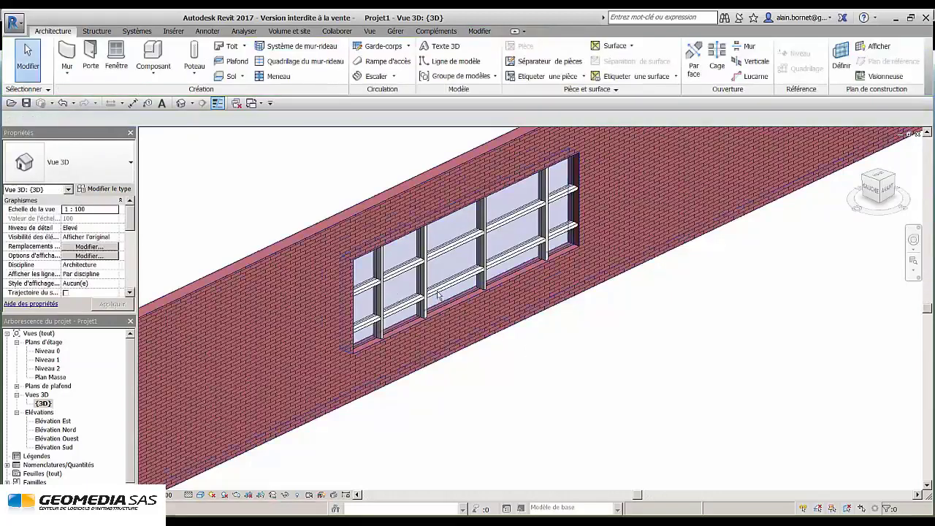
{"action": "scroll", "coordinate": [434, 284], "scroll_direction": "up", "scroll_amount": 4}
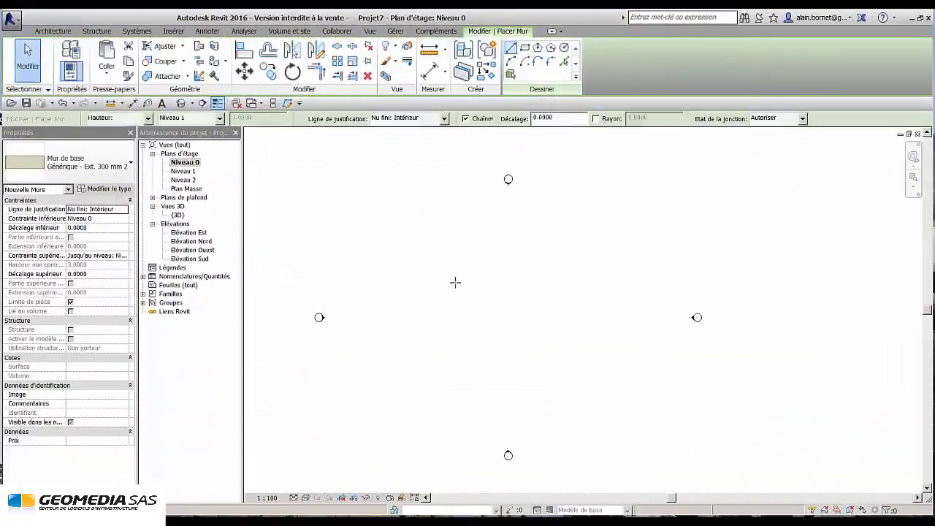
- In Projet7's Niveau 0 plan, draw a closed rectangle of generic 300 mm exterior walls, about 19.3 m by 9.9 m, up to Niveau 1
{"action": "left_click", "coordinate": [429, 291]}
{"action": "left_click", "coordinate": [560, 290]}
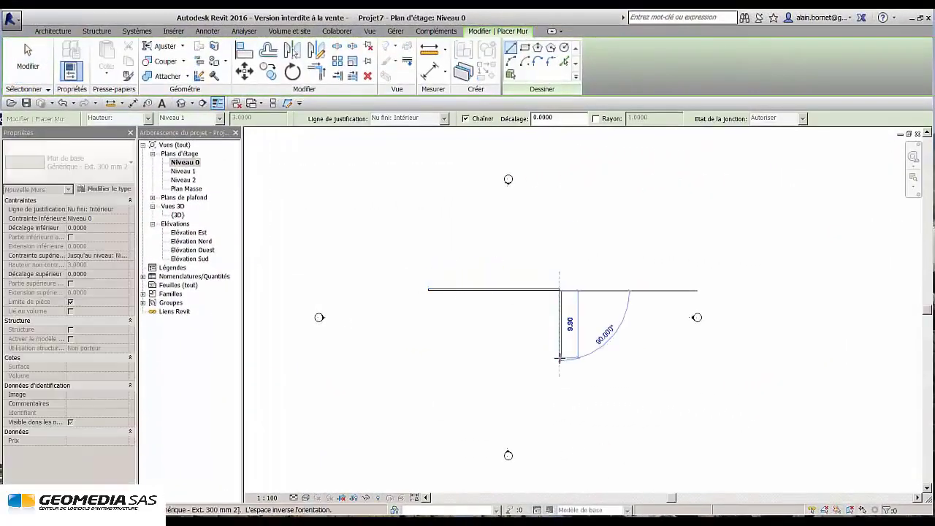
{"action": "left_click", "coordinate": [559, 358]}
{"action": "left_click", "coordinate": [428, 358]}
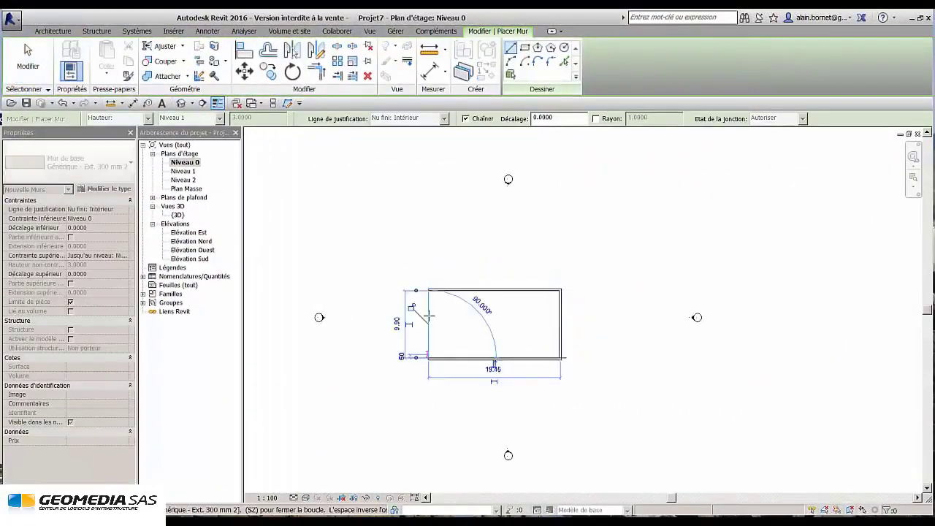
{"action": "left_click", "coordinate": [429, 290]}
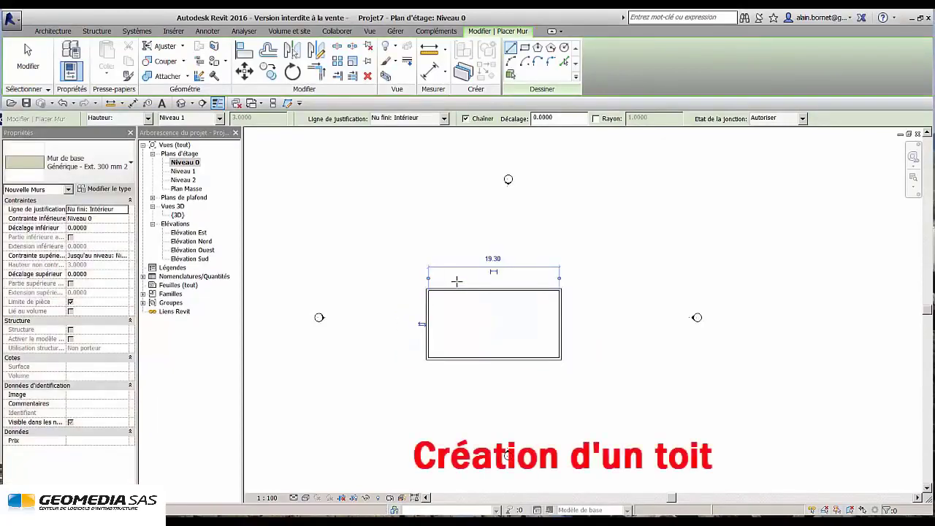
{"action": "key", "text": "Escape"}
{"action": "key", "text": "Escape"}
- Create a Toit - 200 mm footprint roof on Niveau 1 with a rectangular outline along the outer wall faces, sloped on all four sides
{"action": "scroll", "coordinate": [456, 286], "scroll_direction": "up", "scroll_amount": 2}
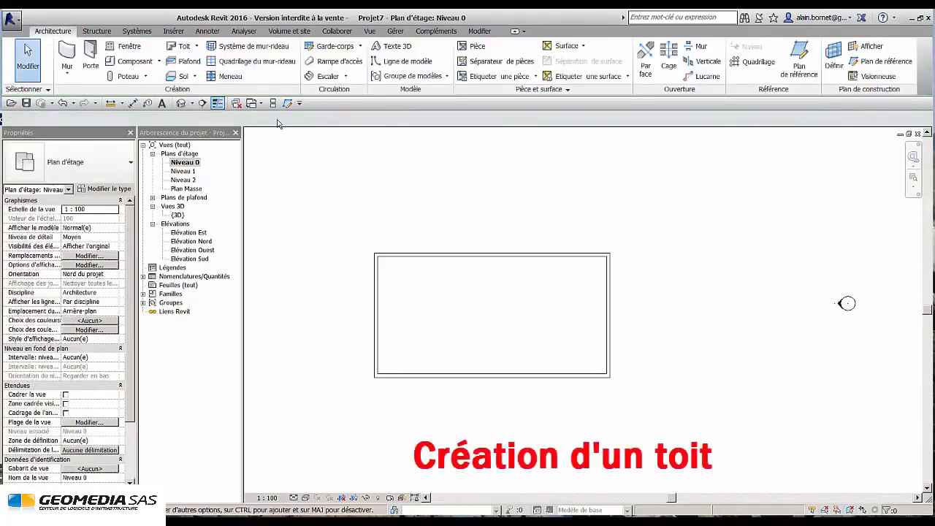
{"action": "left_click", "coordinate": [185, 49]}
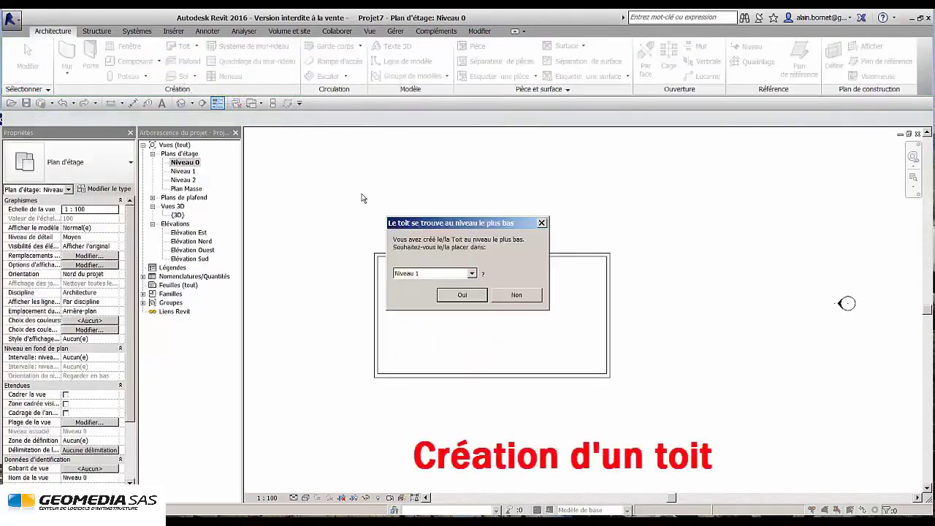
{"action": "left_click", "coordinate": [462, 295]}
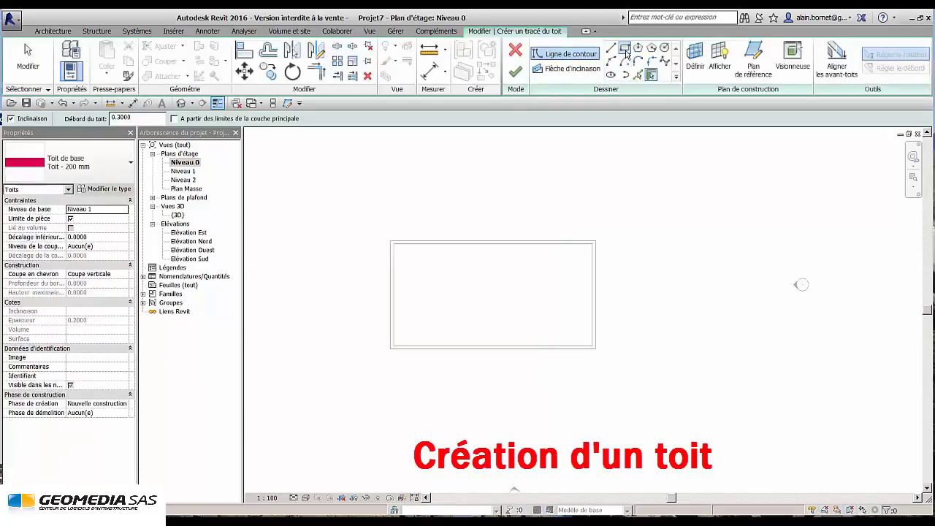
{"action": "left_click", "coordinate": [625, 49]}
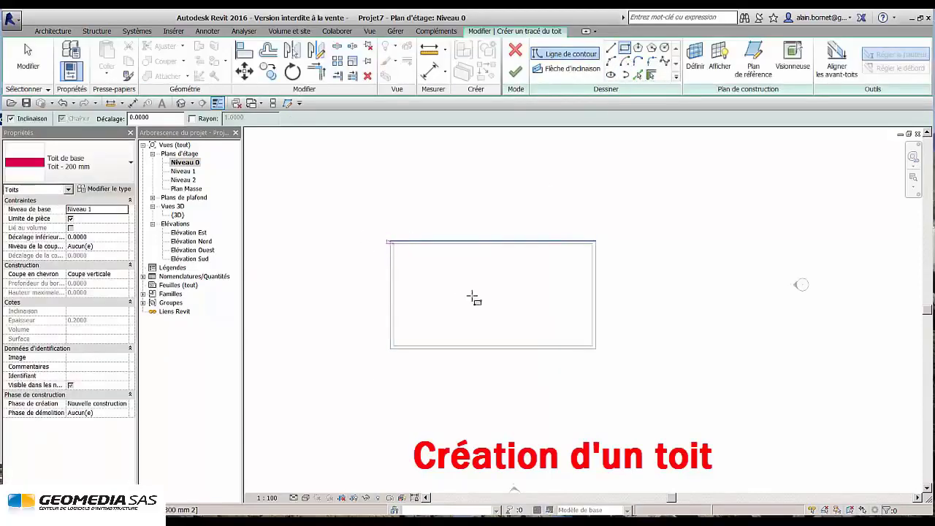
{"action": "left_click", "coordinate": [596, 348]}
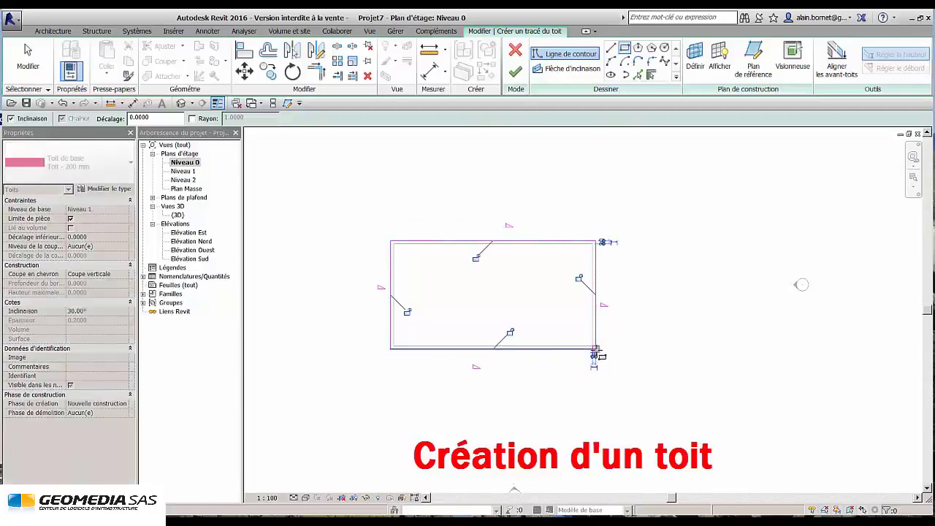
{"action": "left_click", "coordinate": [515, 71]}
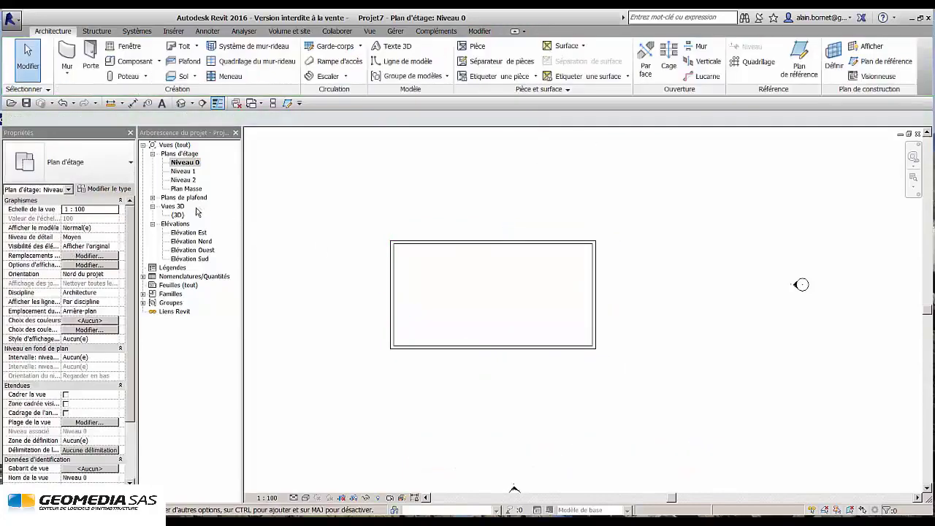
- In the 3D view, edit the roof's footprint to remove the slope definition from the near short edge, forming a gable end
{"action": "double_click", "coordinate": [178, 215]}
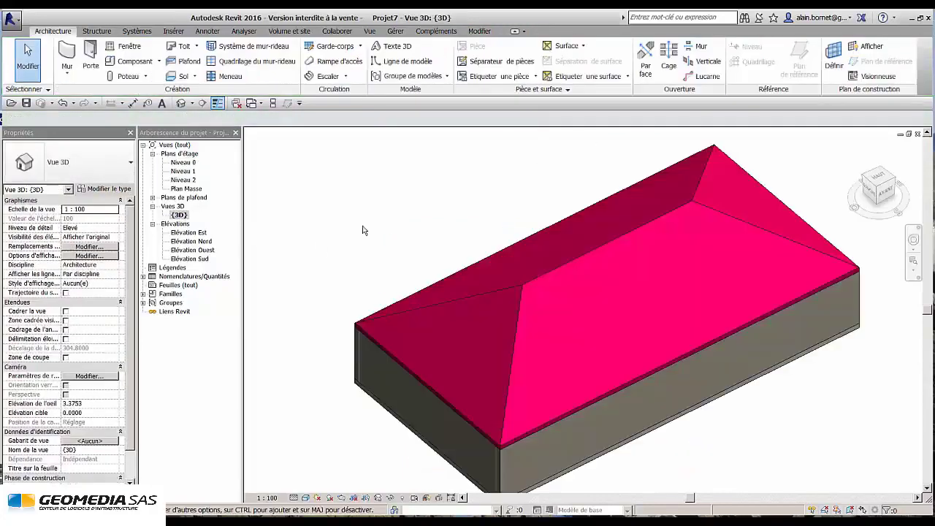
{"action": "left_click", "coordinate": [417, 375]}
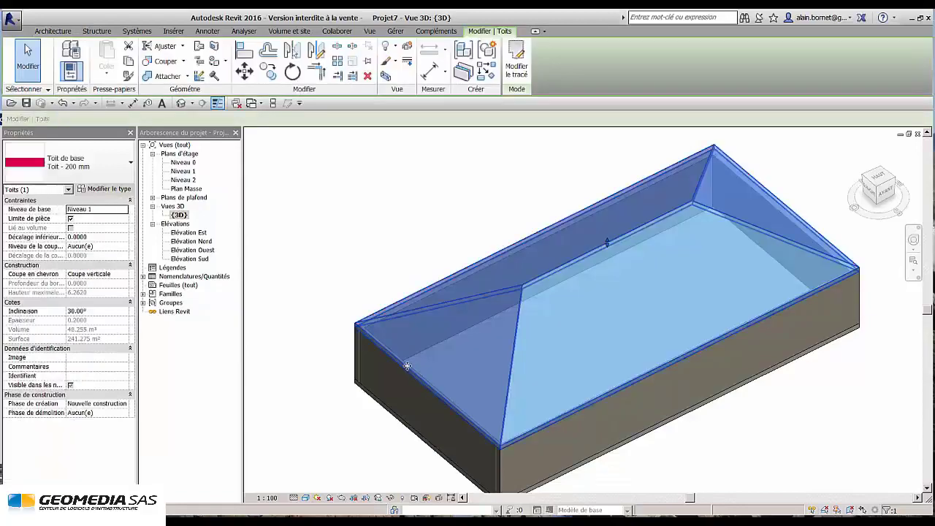
{"action": "left_click", "coordinate": [517, 67]}
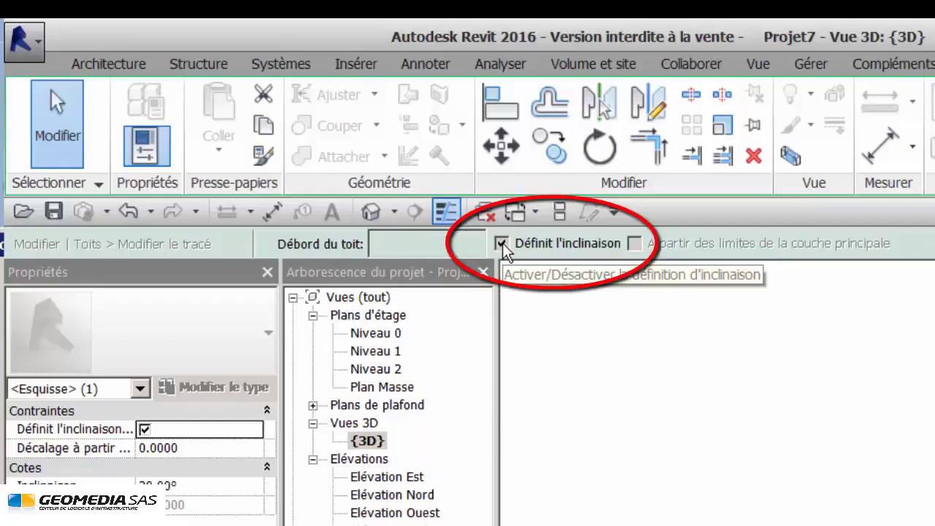
{"action": "left_click", "coordinate": [501, 244]}
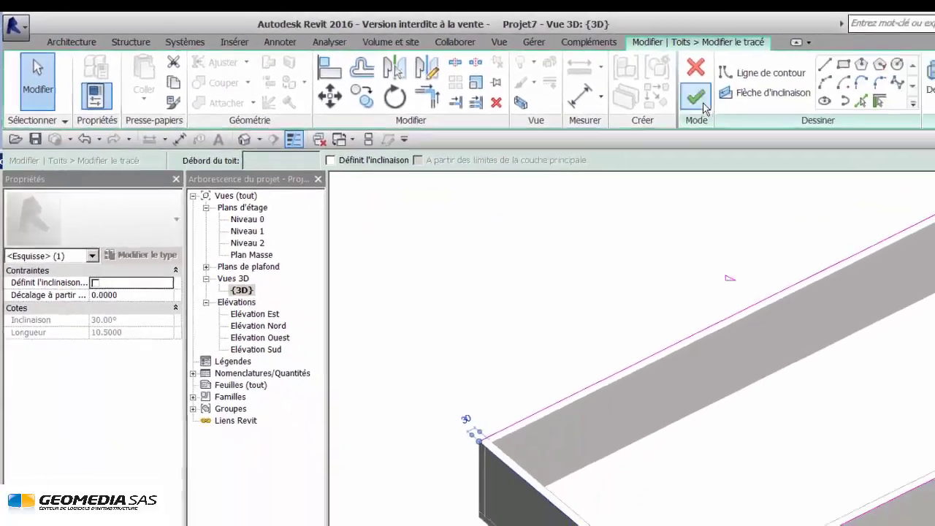
{"action": "left_click", "coordinate": [704, 104]}
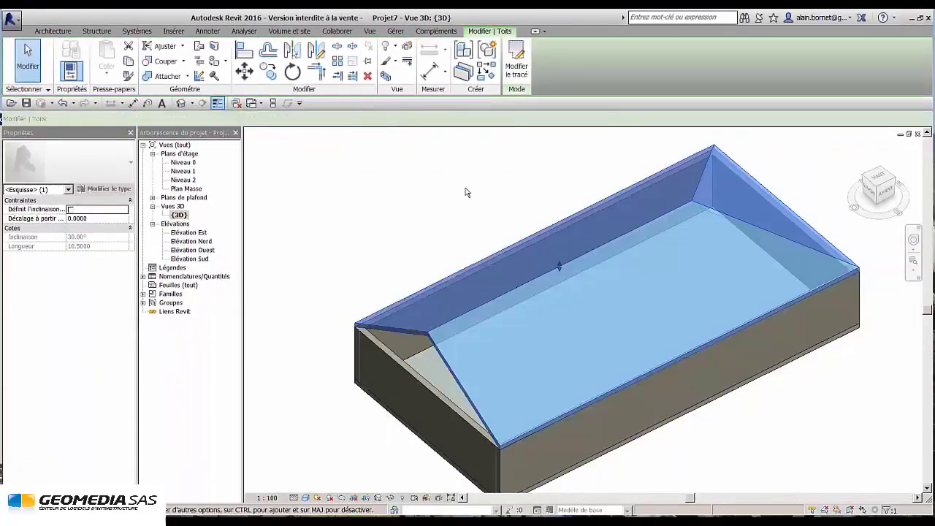
{"action": "left_click", "coordinate": [606, 267]}
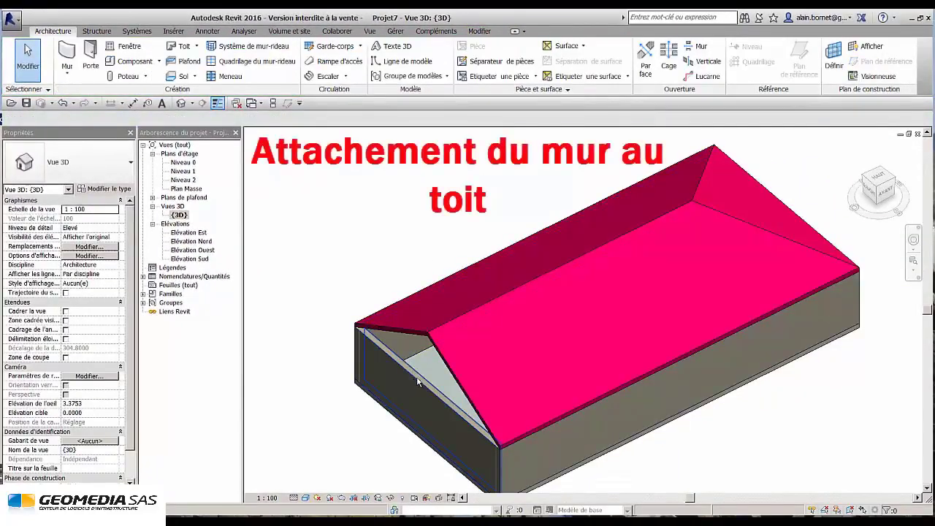
- Attach the top of the short wall beneath the open gable end to the roof
{"action": "left_click", "coordinate": [422, 382]}
{"action": "left_click", "coordinate": [619, 60]}
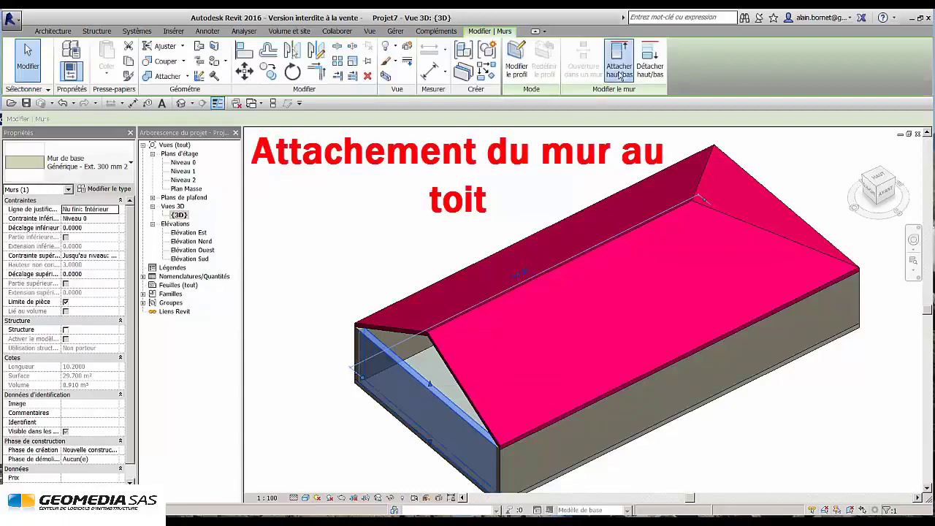
{"action": "left_click", "coordinate": [438, 350]}
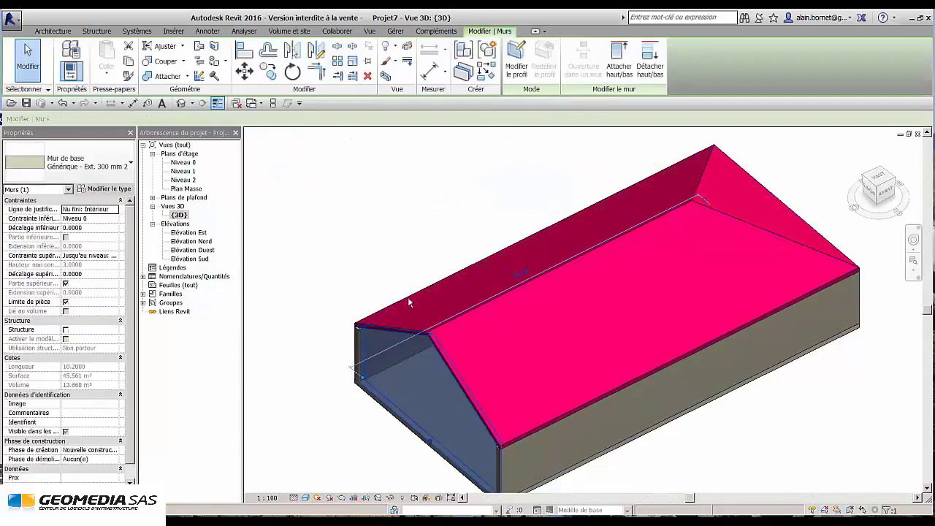
{"action": "left_click", "coordinate": [396, 271]}
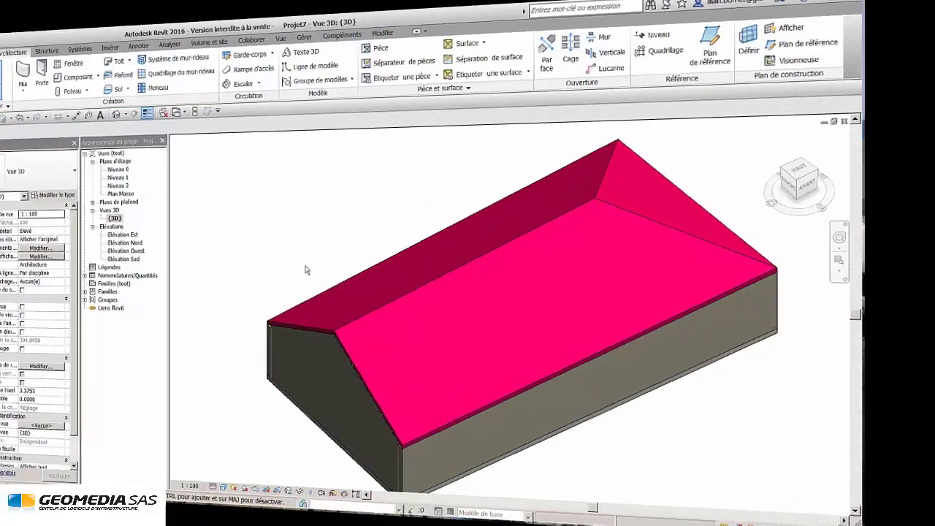